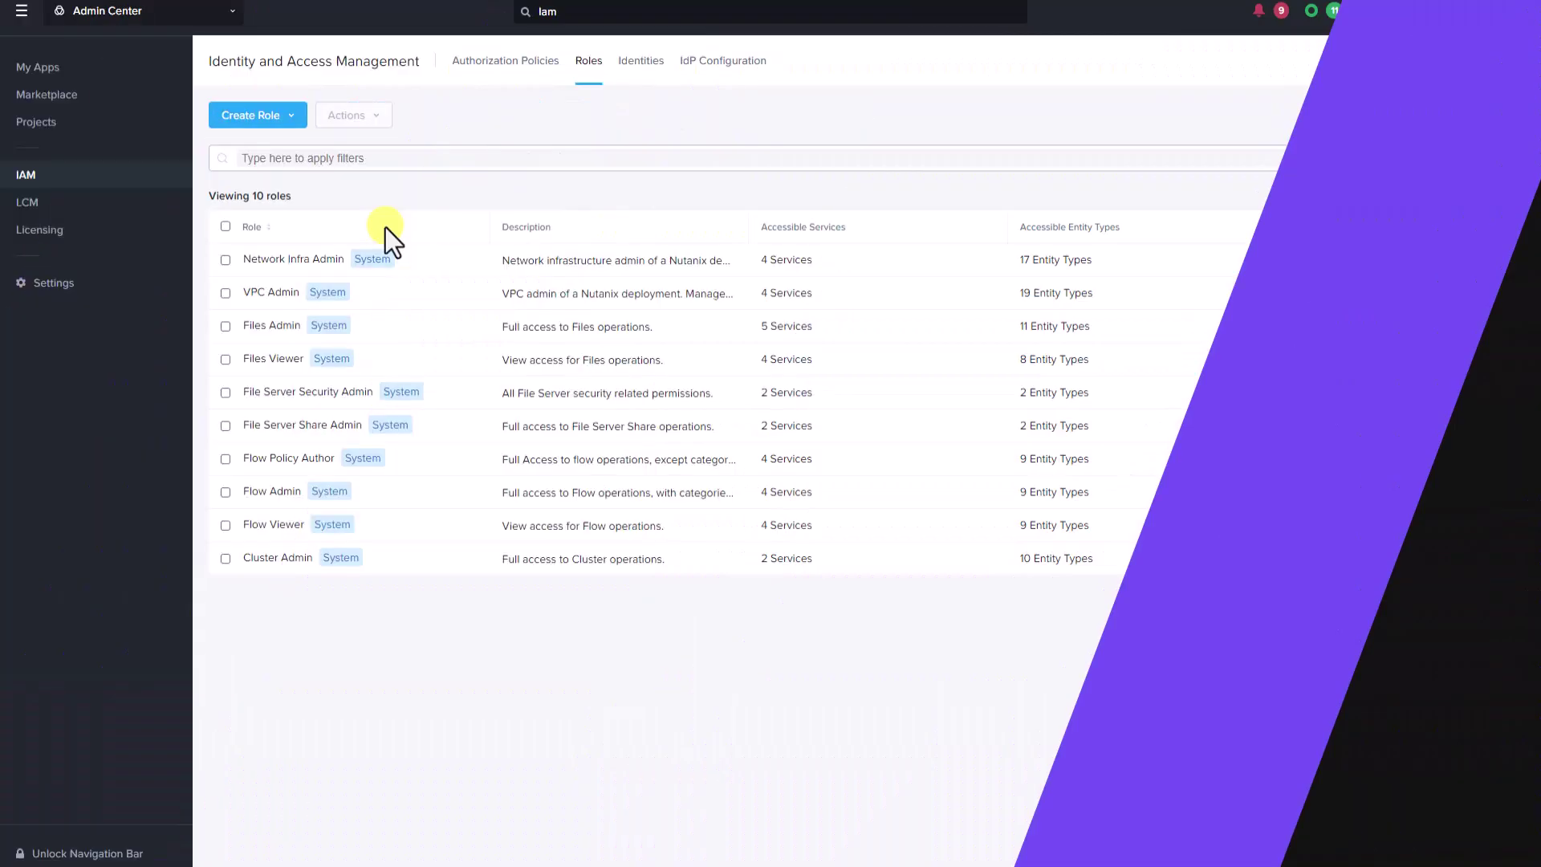
- Start a new role named 'Disaster Recovery Team' and scroll to its operations list
left_click(251, 114)
type("Disaster Recovery Team")
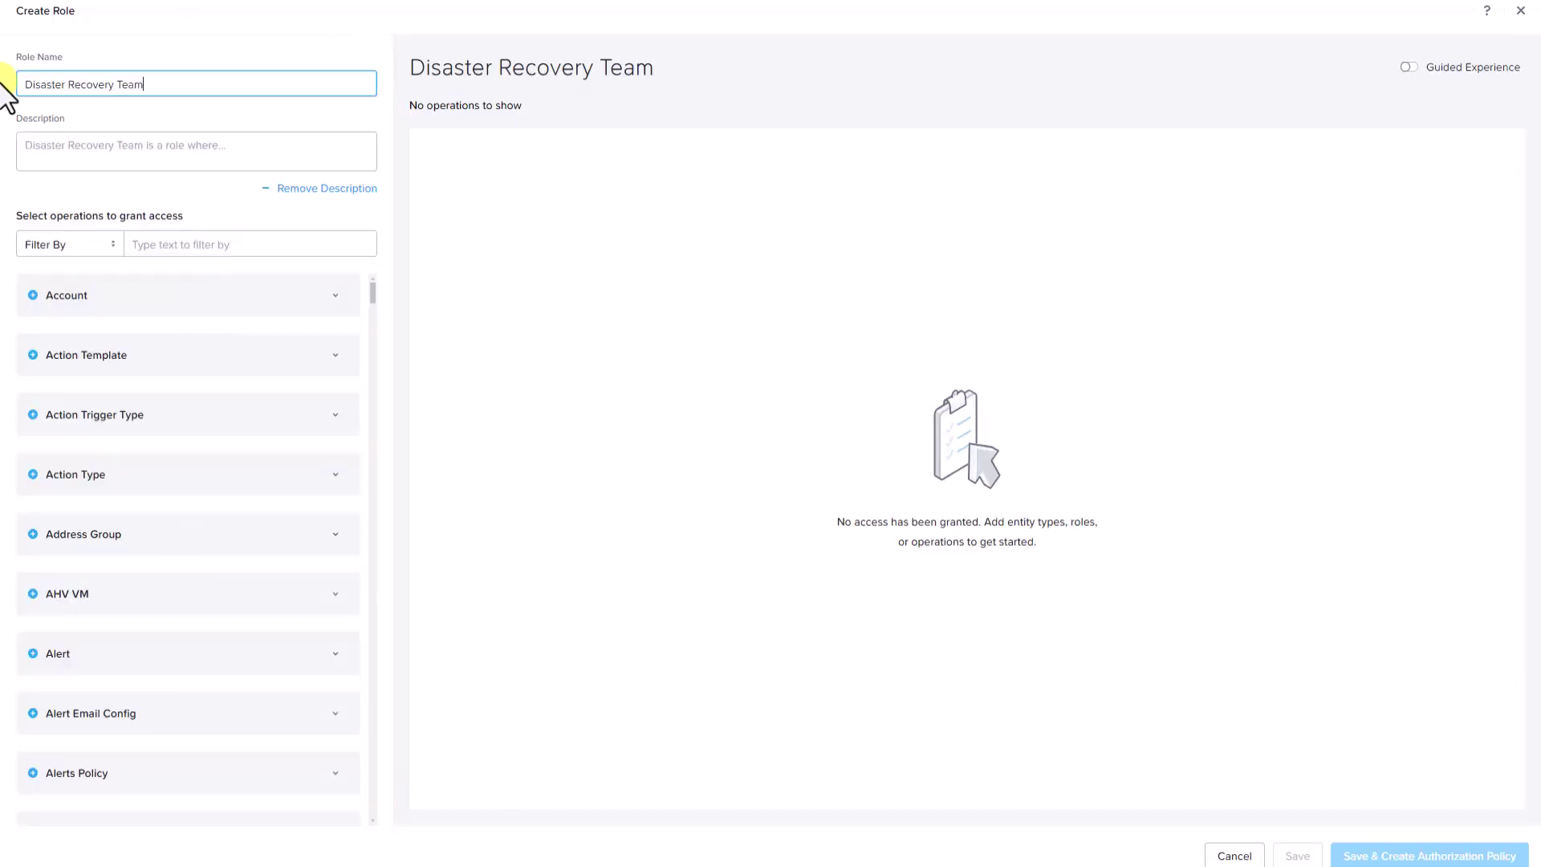
scroll(257, 377, "down", 15)
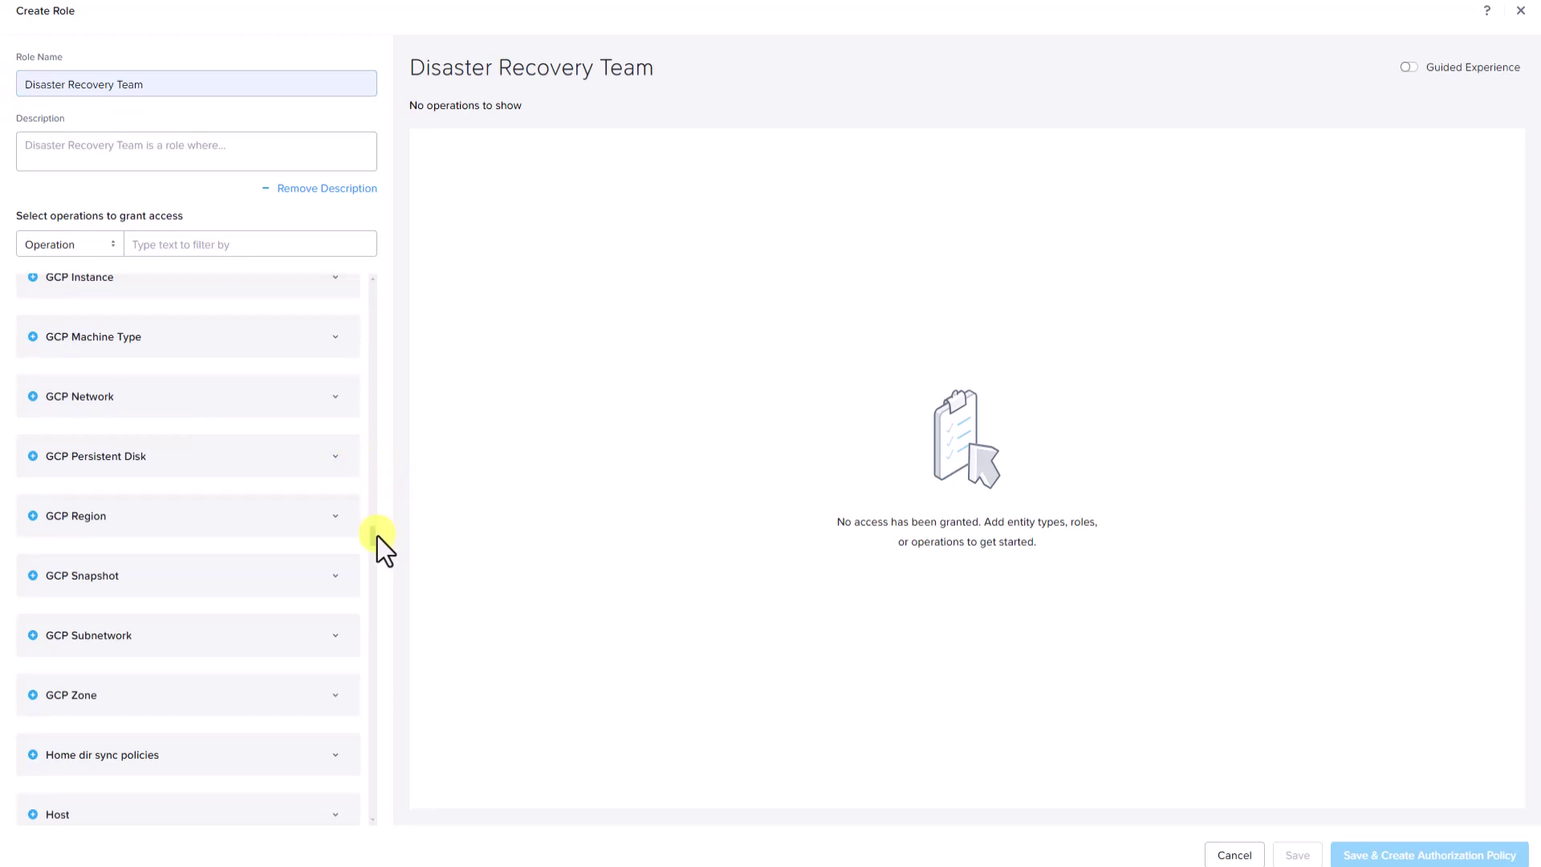
left_click_drag(373, 536, 372, 673)
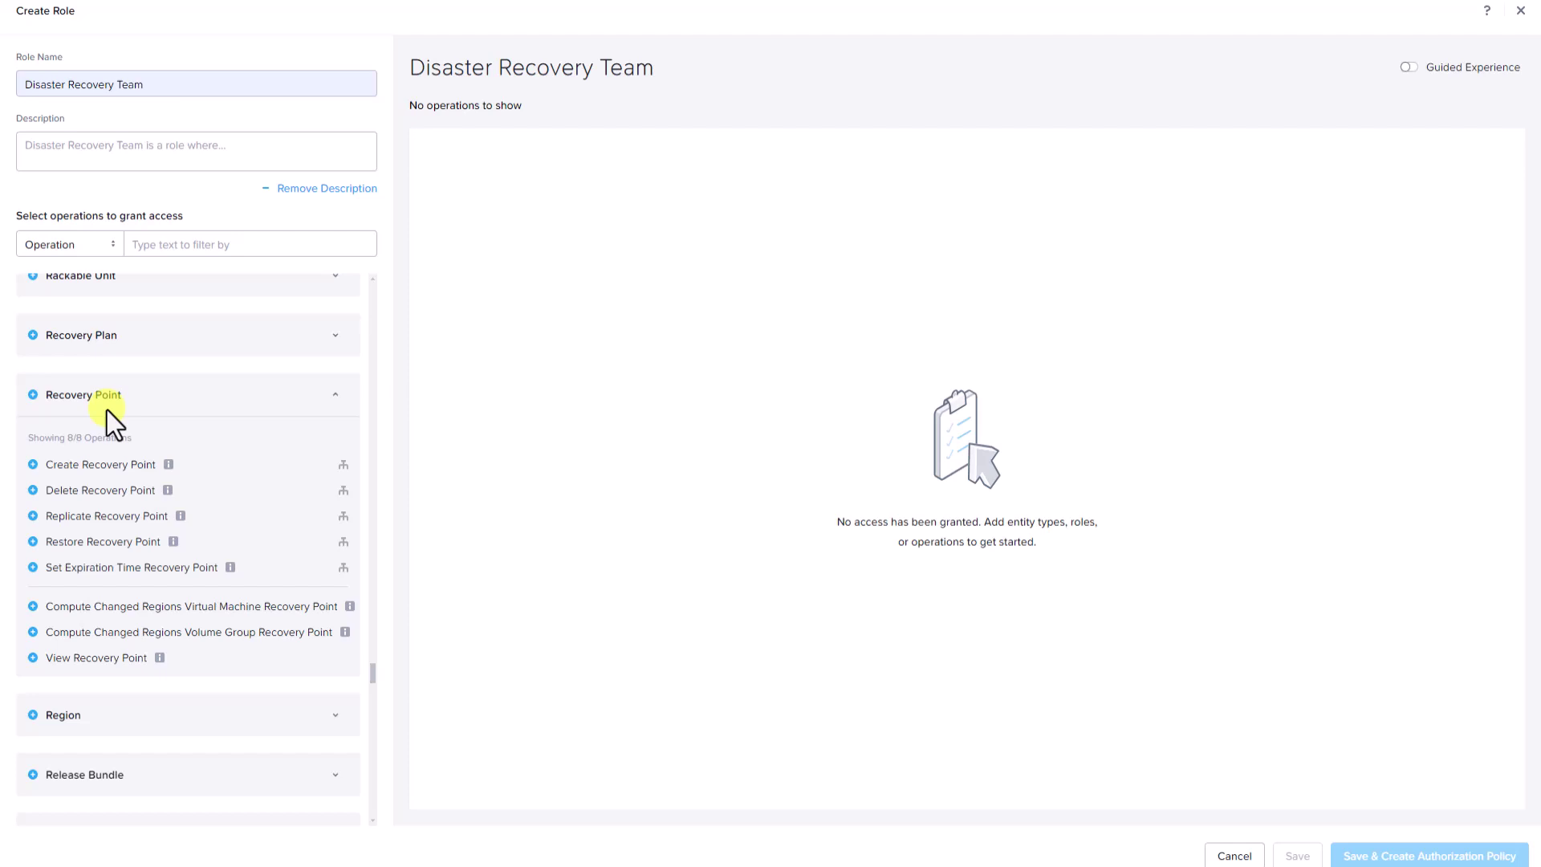
- Add the Create, Restore, Replicate and Delete Recovery Point operations, accepting their recommended related operations
left_click(32, 465)
mouse_move(726, 426)
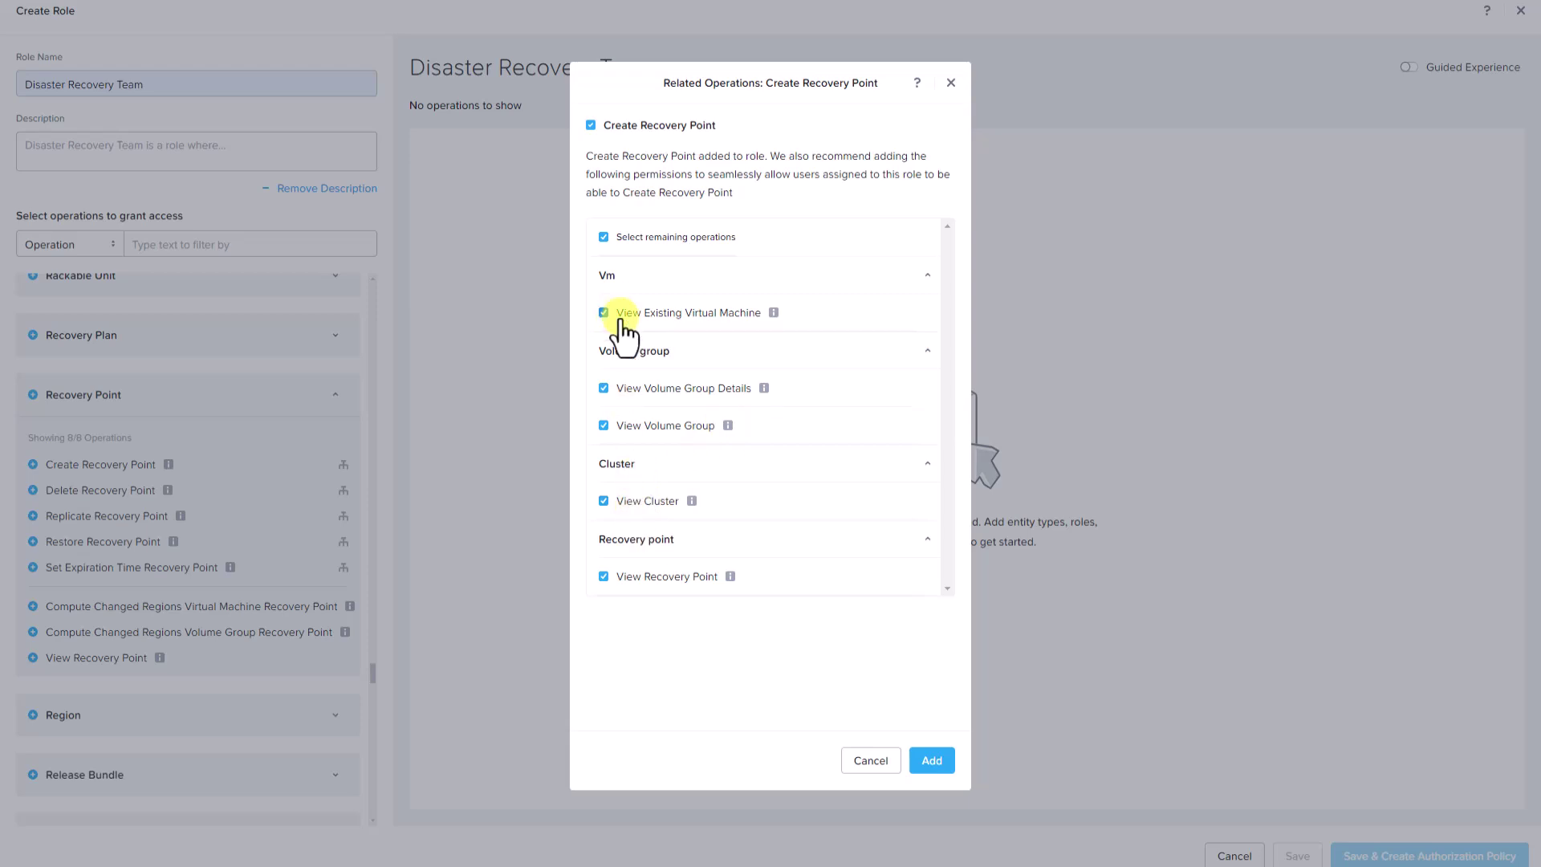
left_click(933, 763)
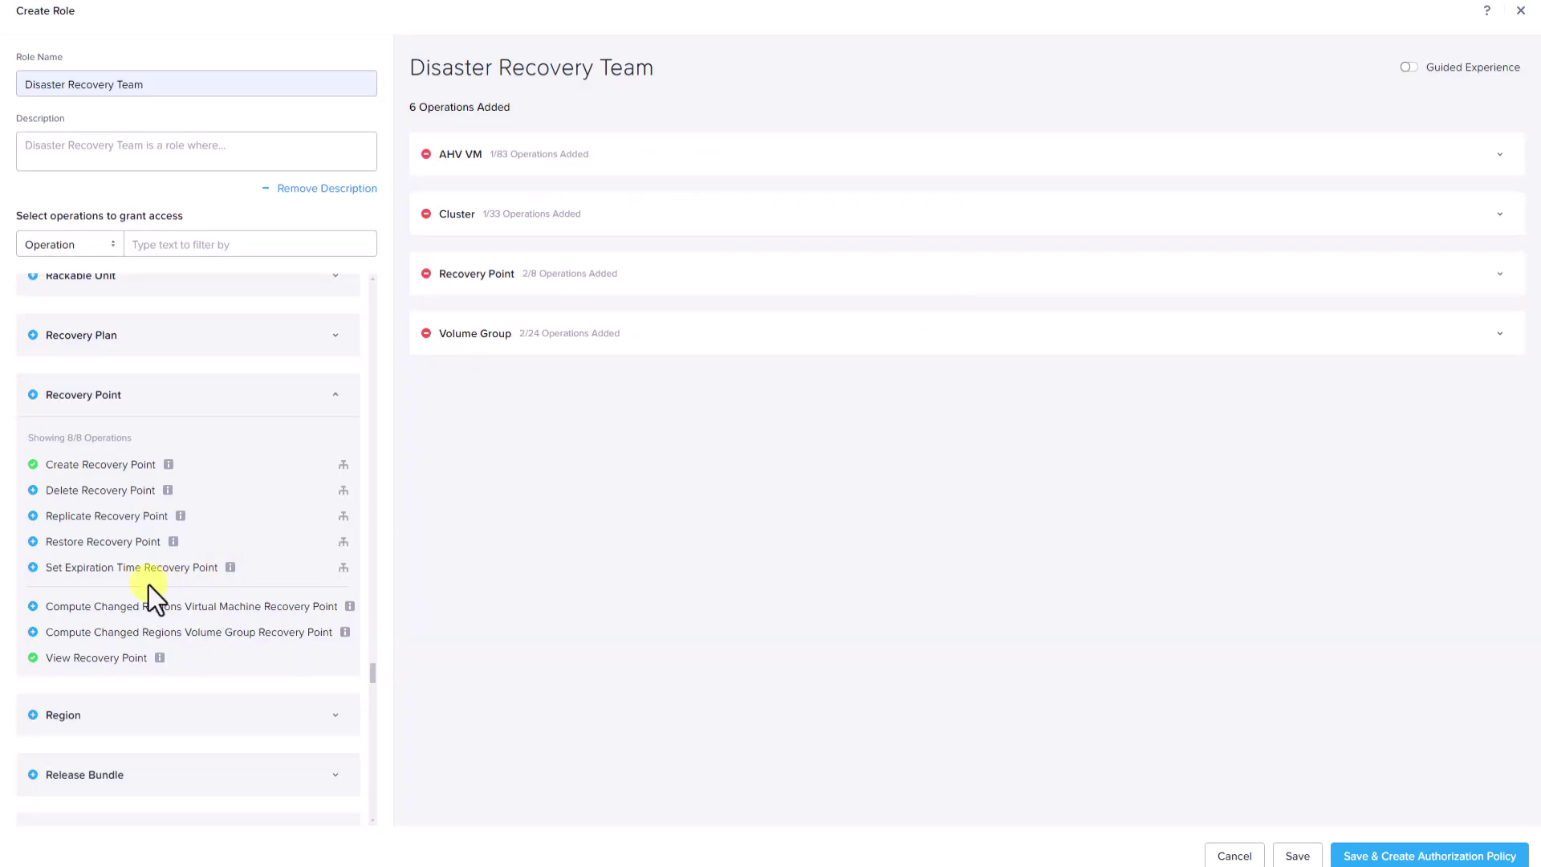
left_click(32, 542)
left_click(933, 763)
left_click(34, 518)
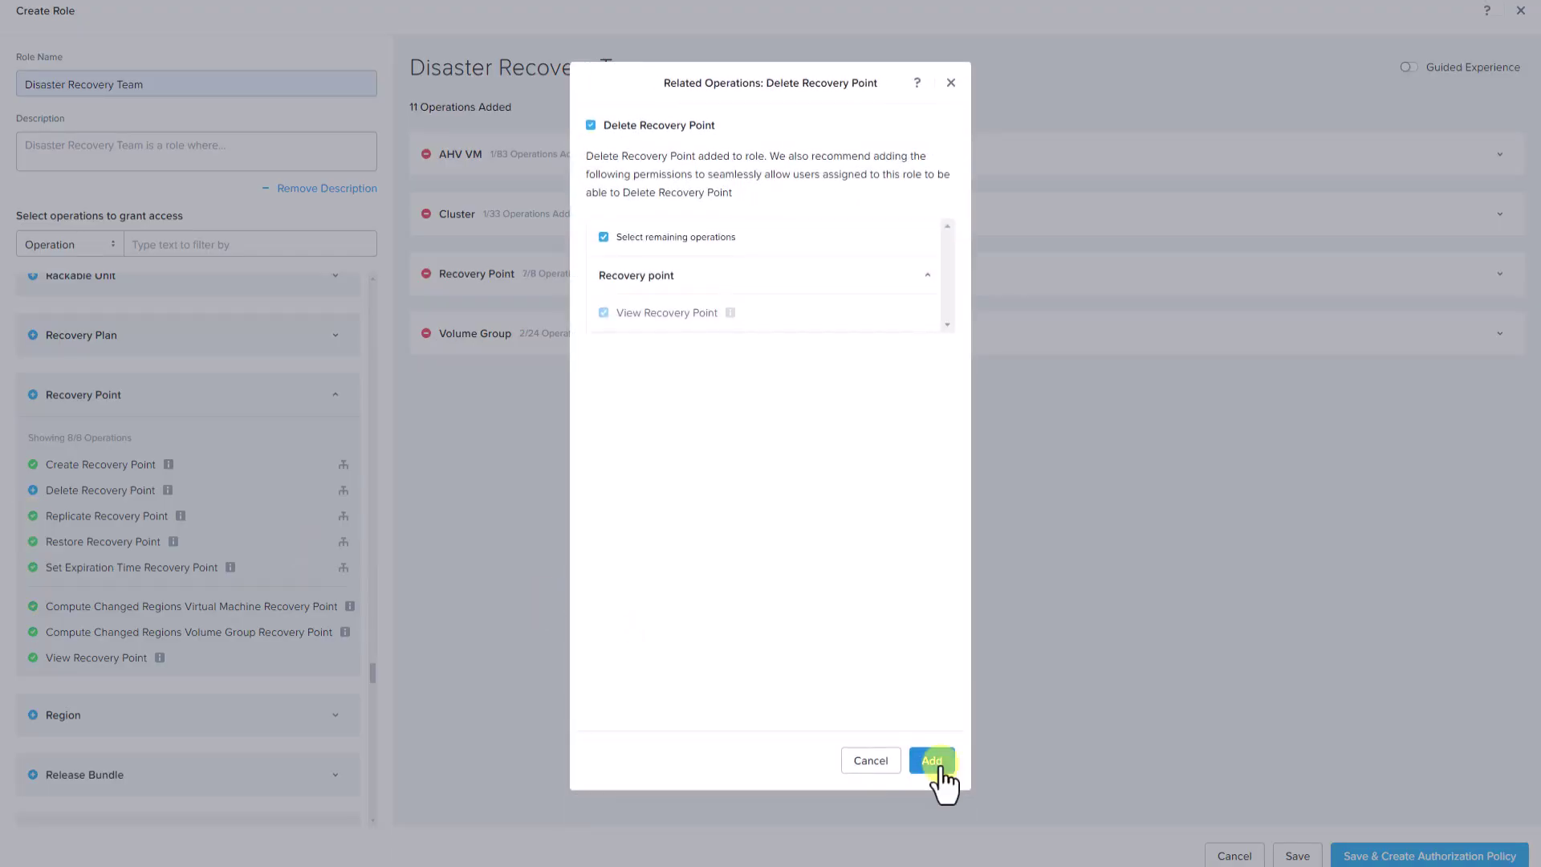
left_click(933, 761)
- Review the added Recovery Point operations and save the 12-operation Disaster Recovery Team role
left_click(554, 273)
mouse_move(560, 353)
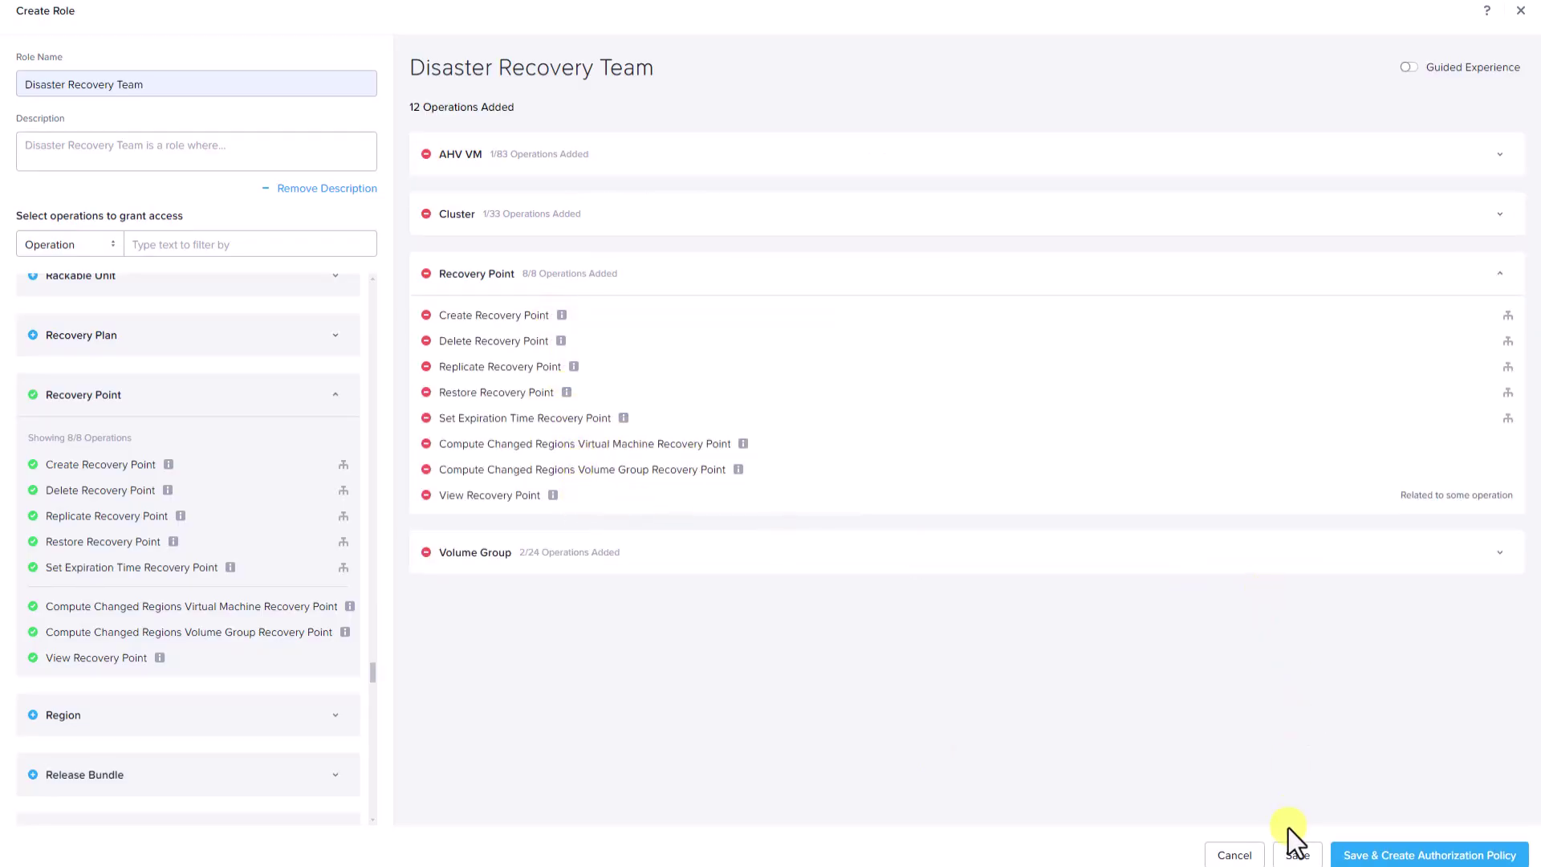
left_click(1295, 855)
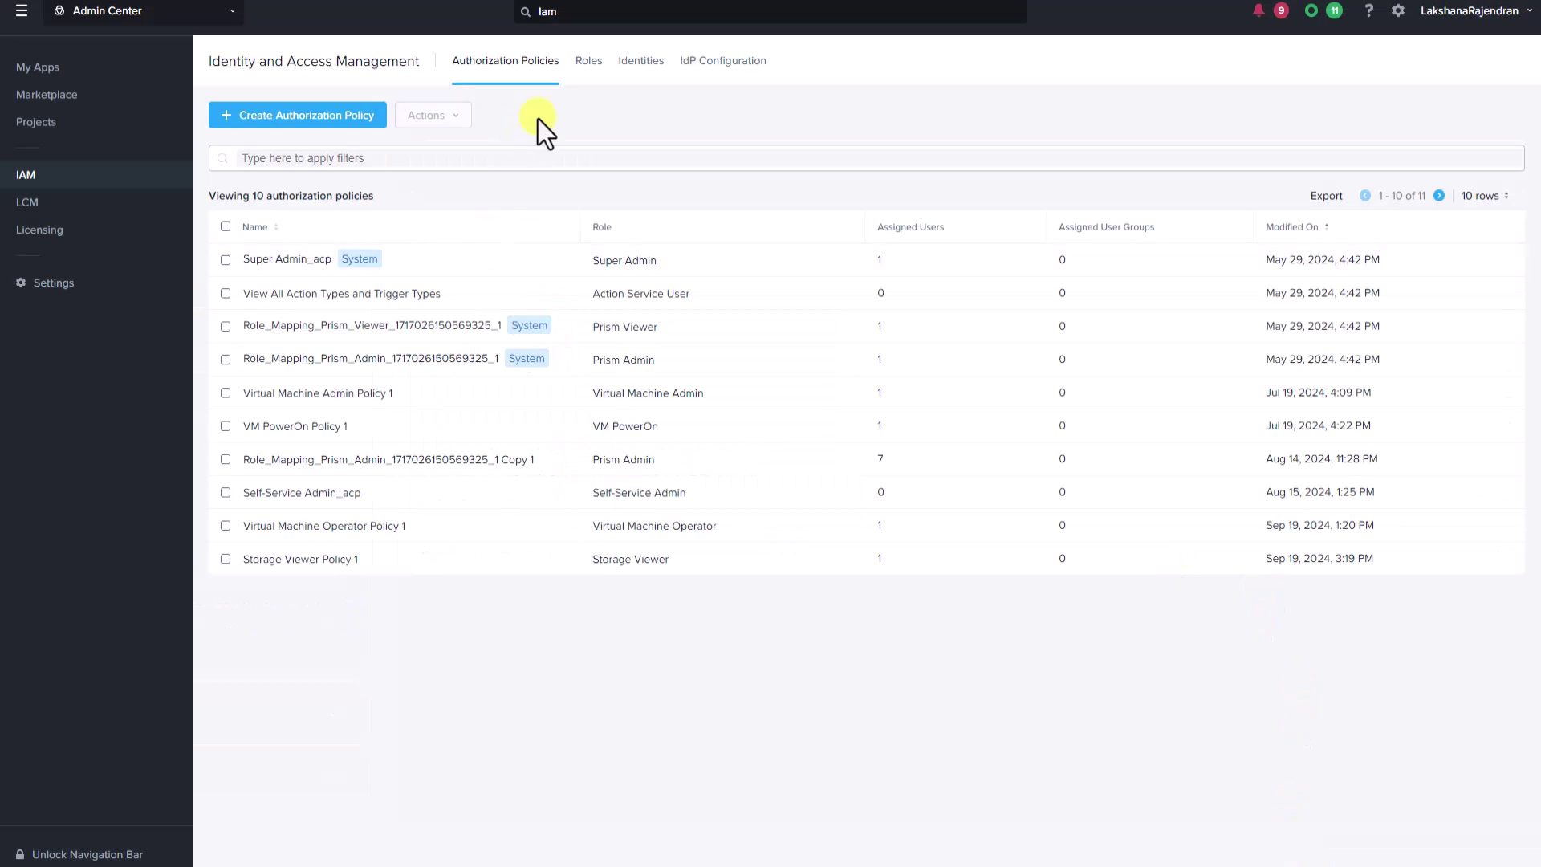
left_click(303, 116)
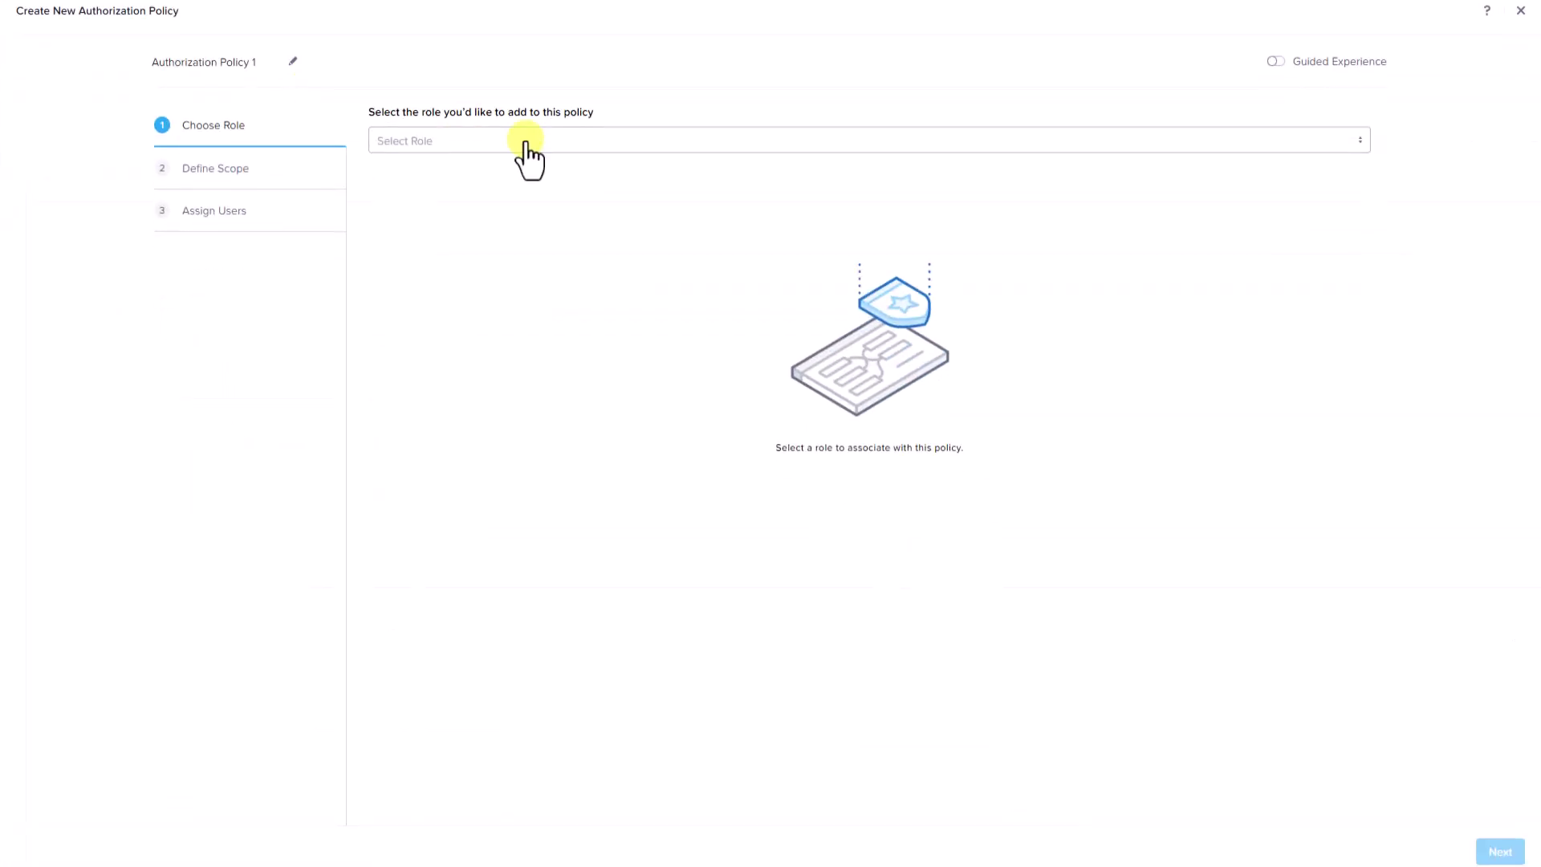
- Give the local user the Disaster Recovery Team role with Configure access scope, then save the policy
left_click(579, 142)
left_click(562, 168)
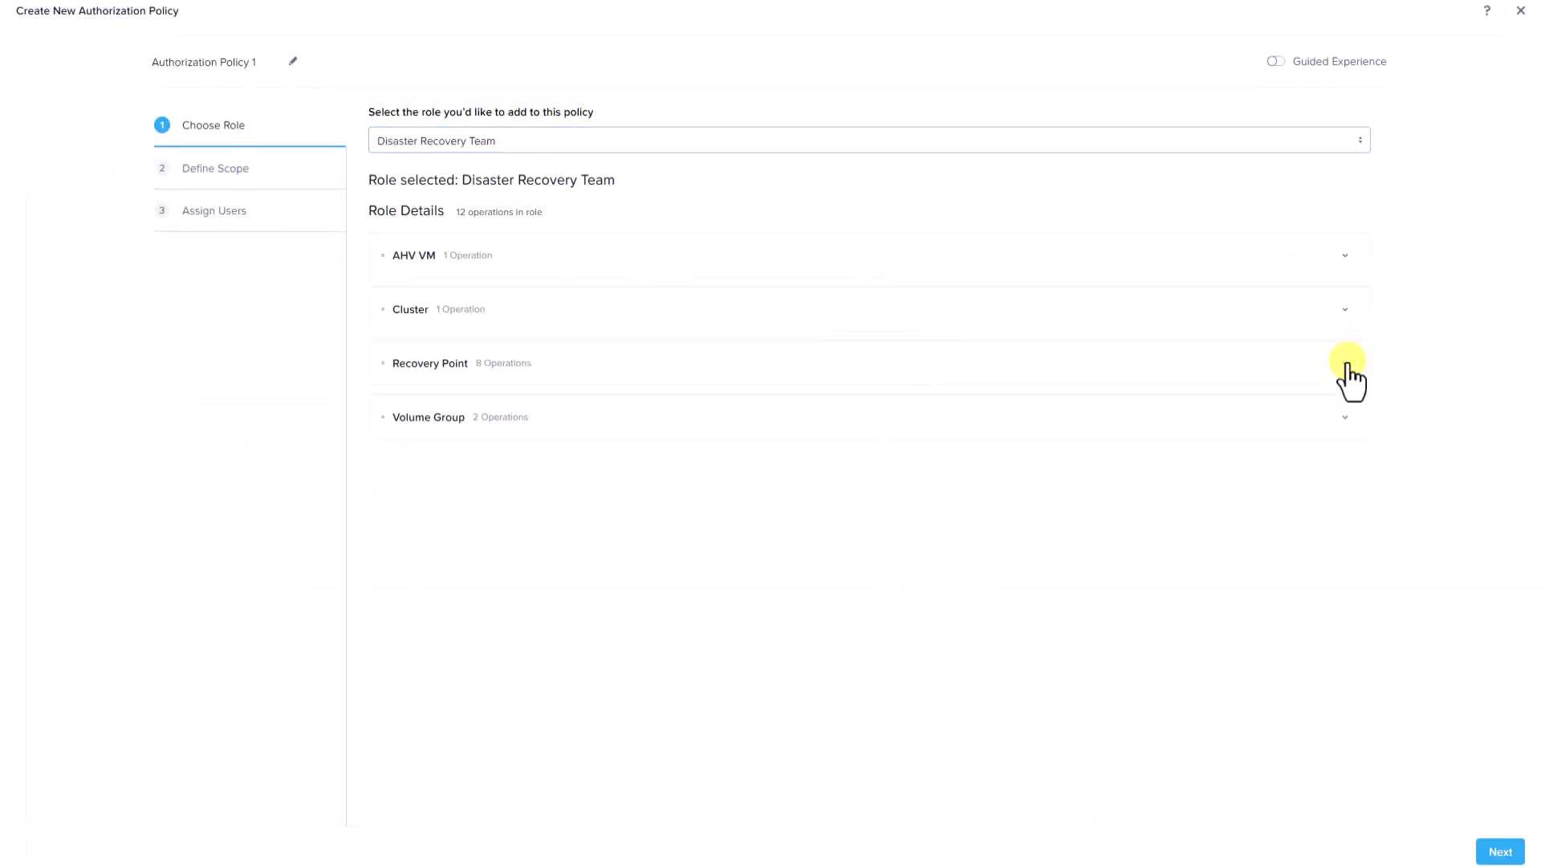
left_click(1346, 366)
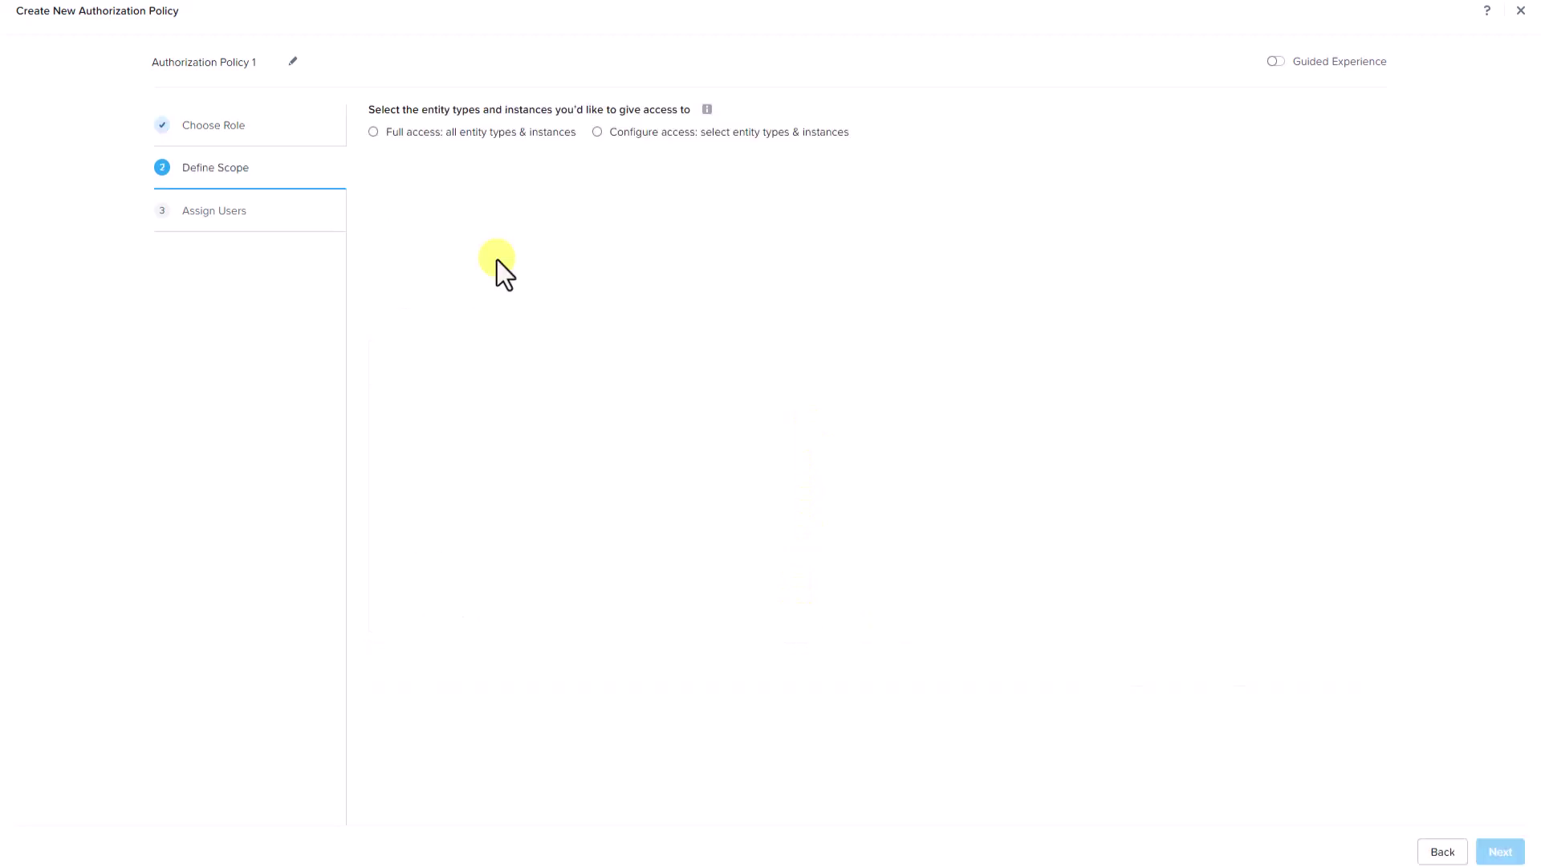
left_click(597, 132)
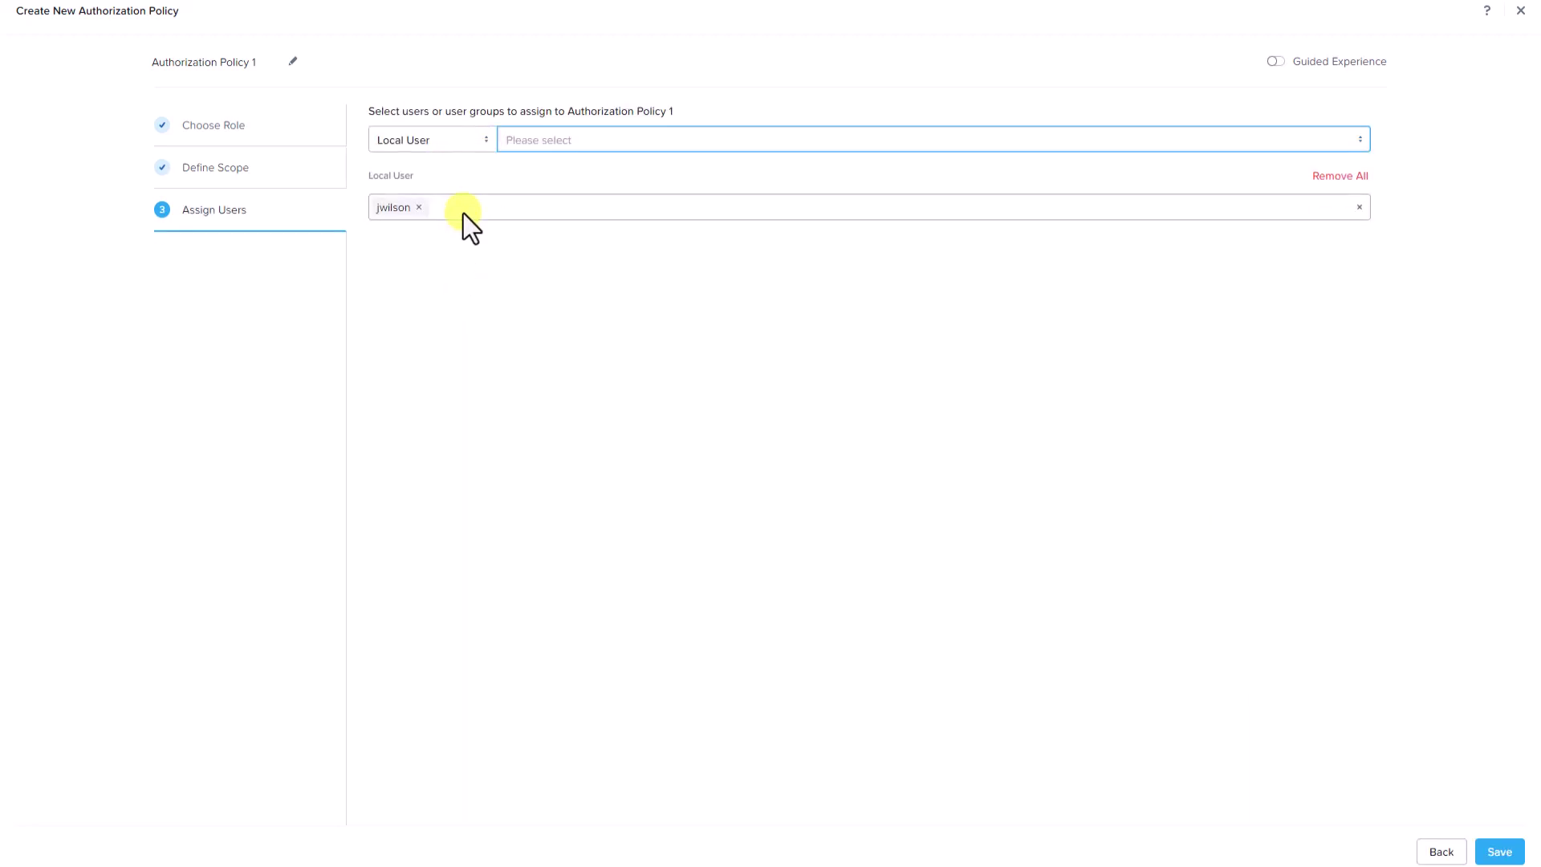
left_click(1481, 854)
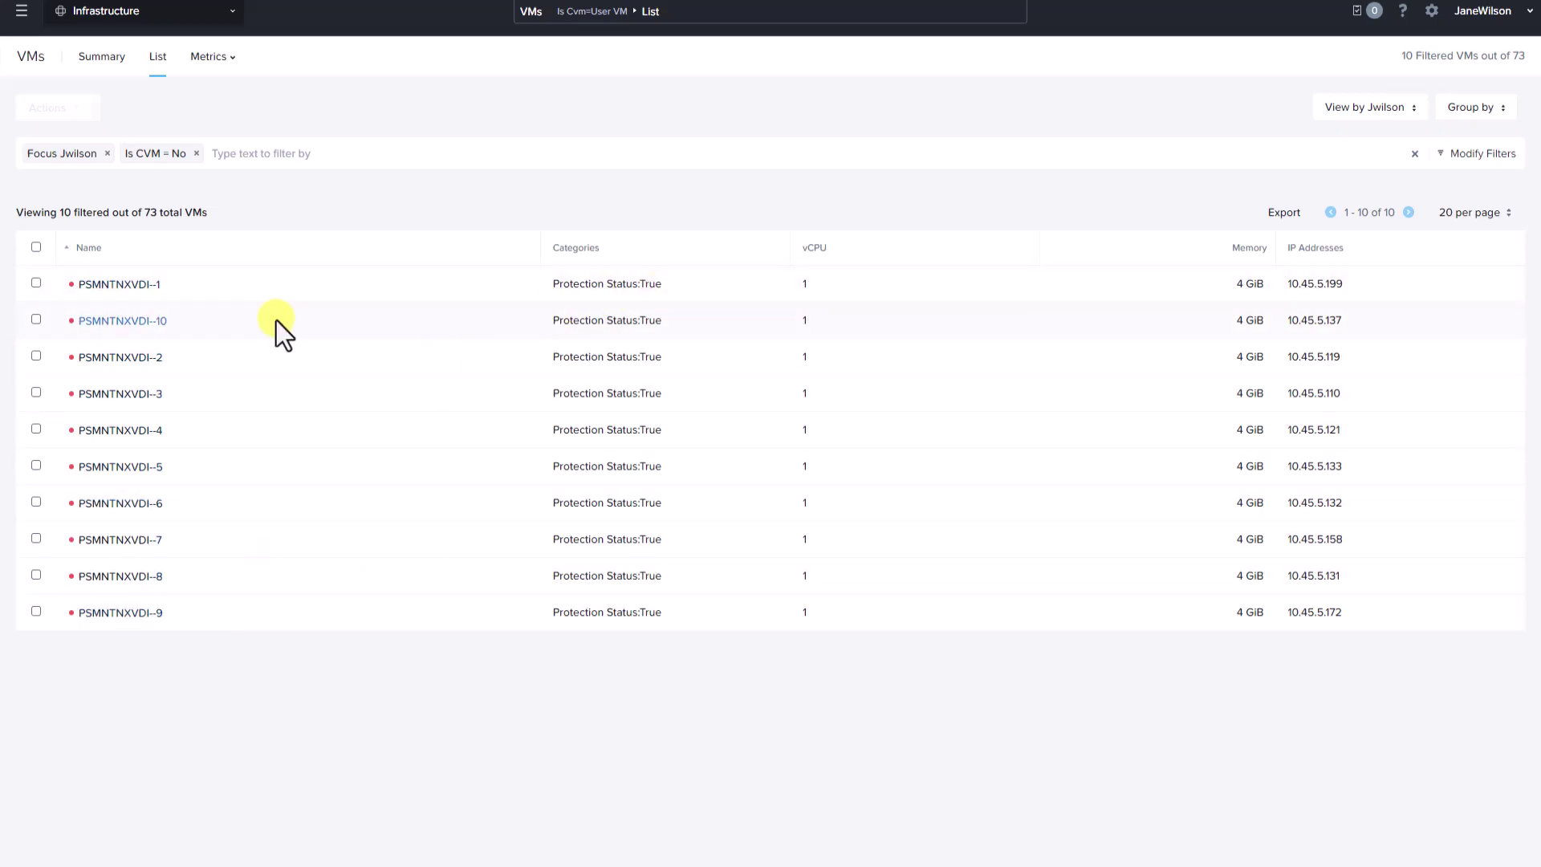
- Create a renamed recovery point for VM PSMNTNXVDI--1 and confirm it under VM Recovery Points
left_click(130, 286)
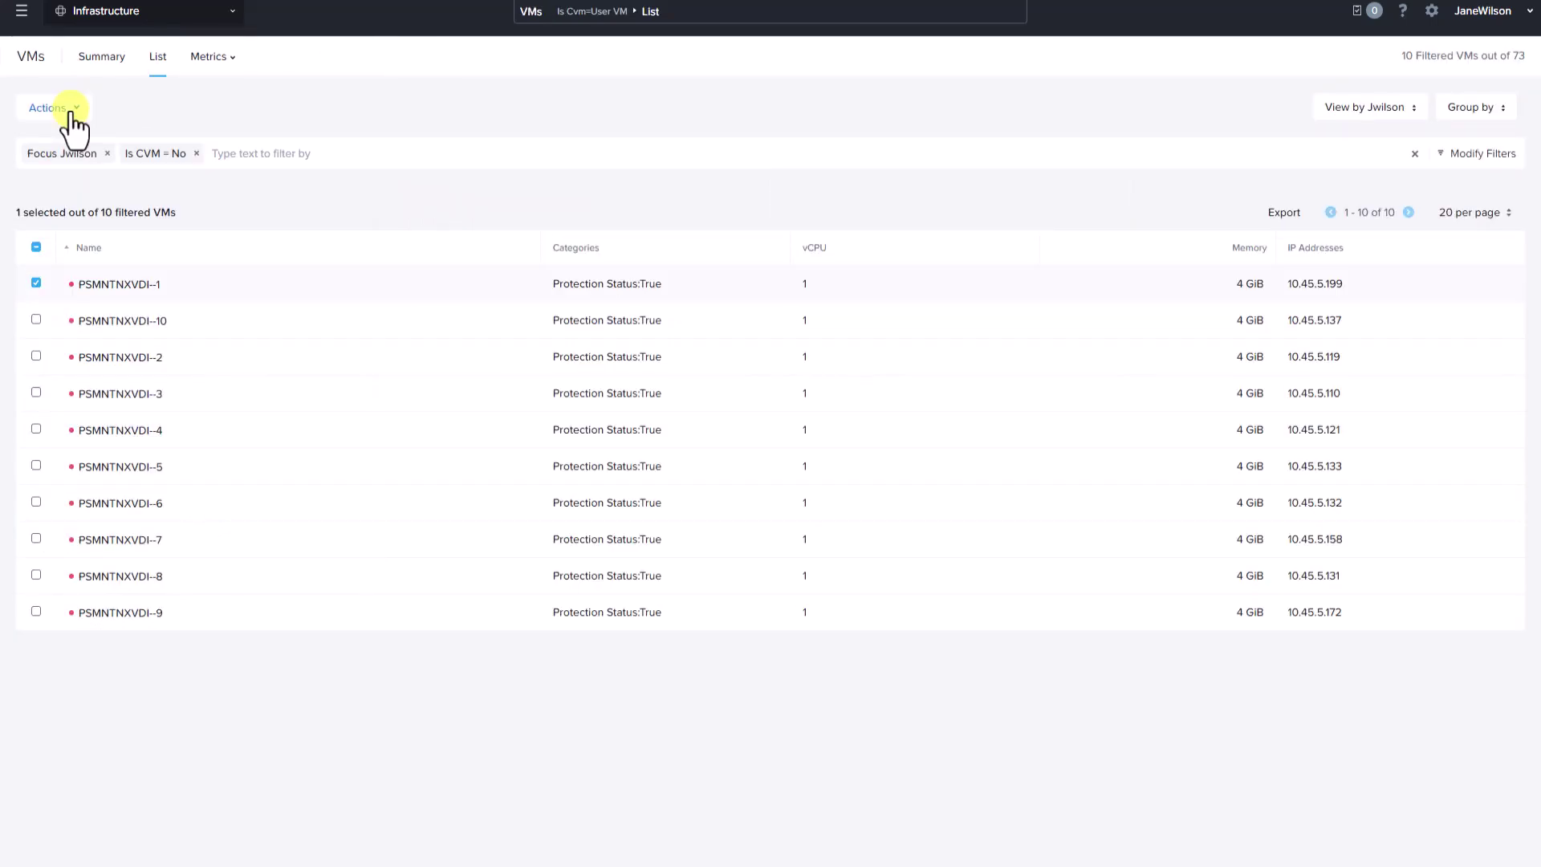
left_click(61, 110)
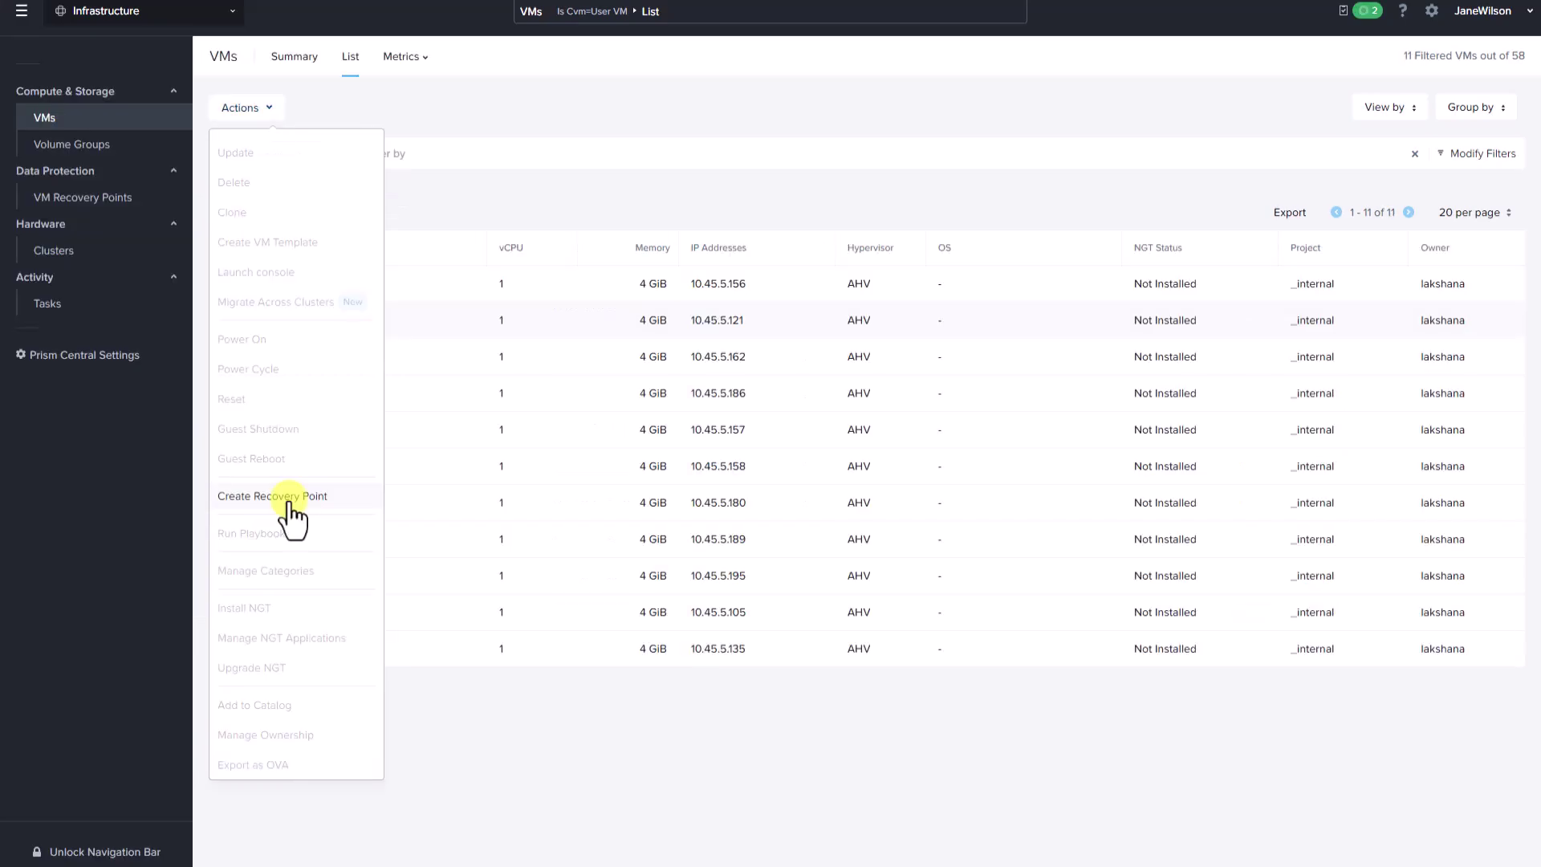
left_click(296, 504)
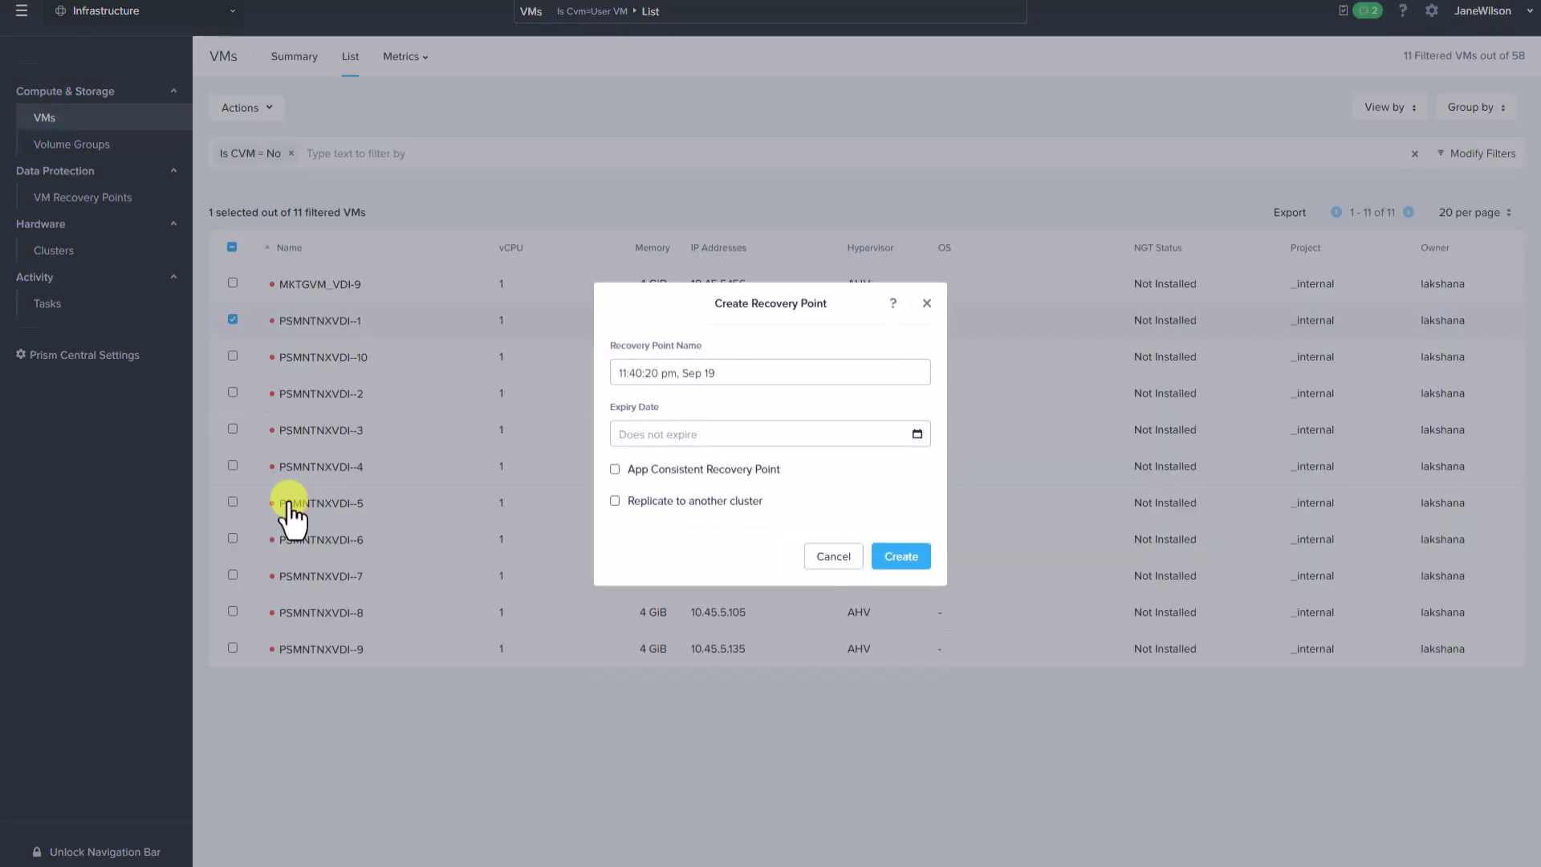
triple_click(663, 370)
key("BackSpace")
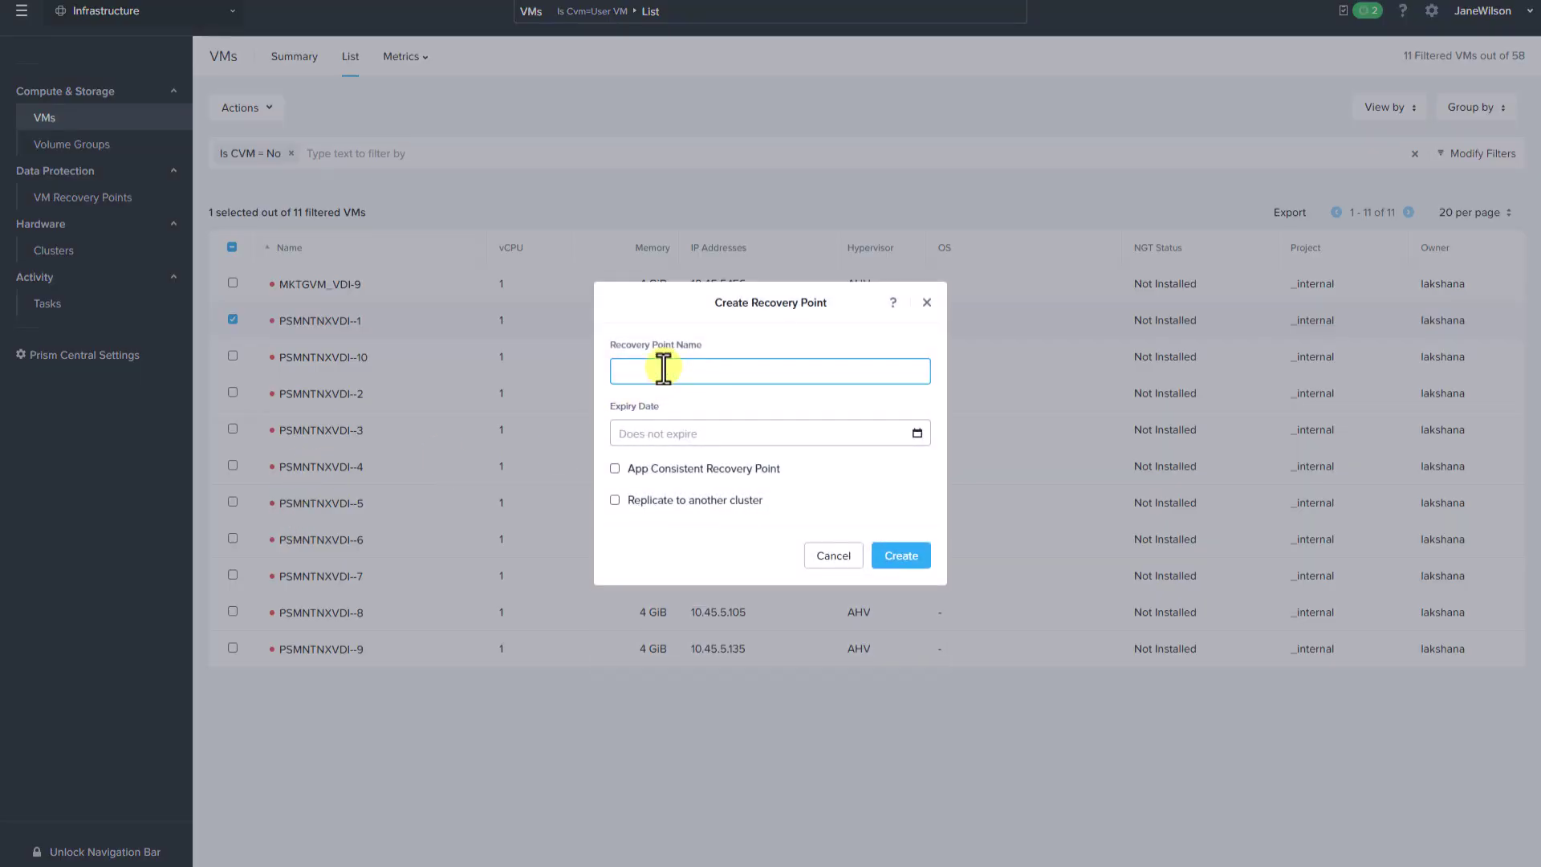
key("ctrl+v")
left_click(903, 555)
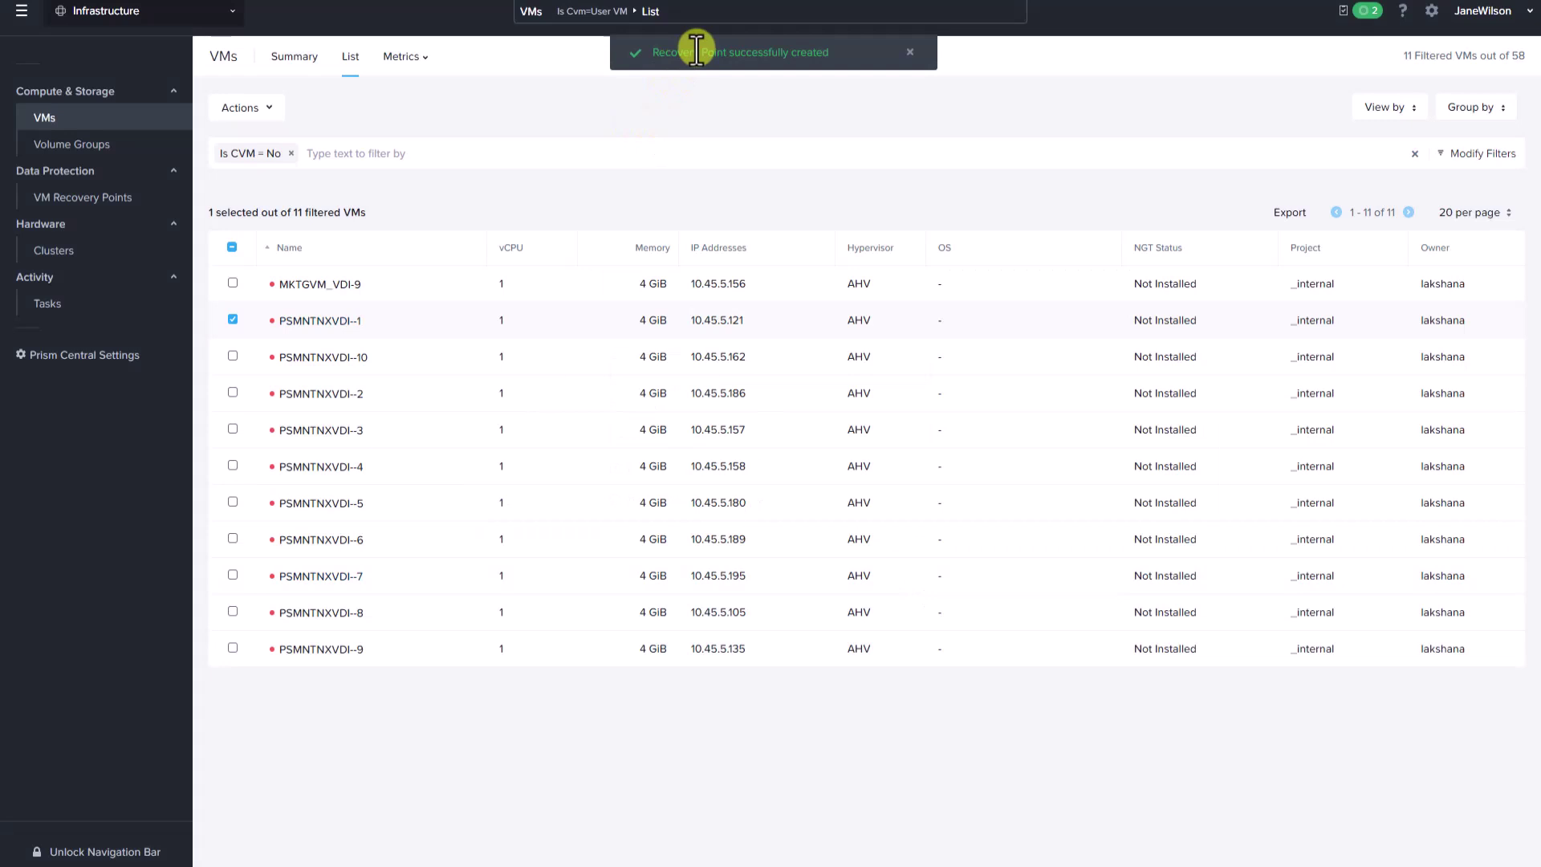
left_click(138, 195)
left_click(307, 265)
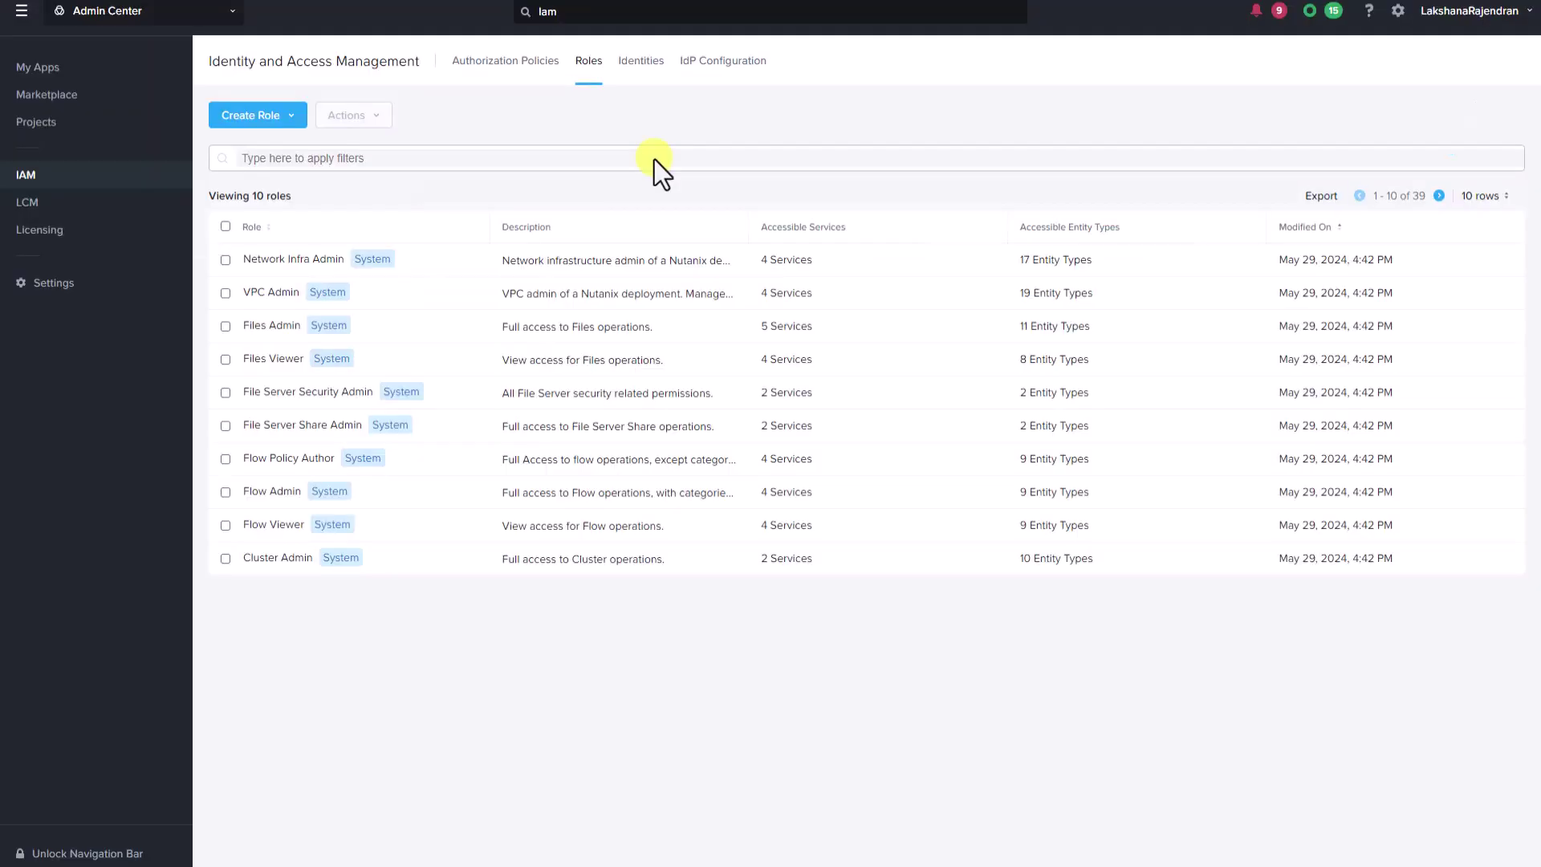
- Save a new 'NGT Tools Team' role with its 11 NGT, NGT Policy and AHV VM NGT operations
left_click(250, 116)
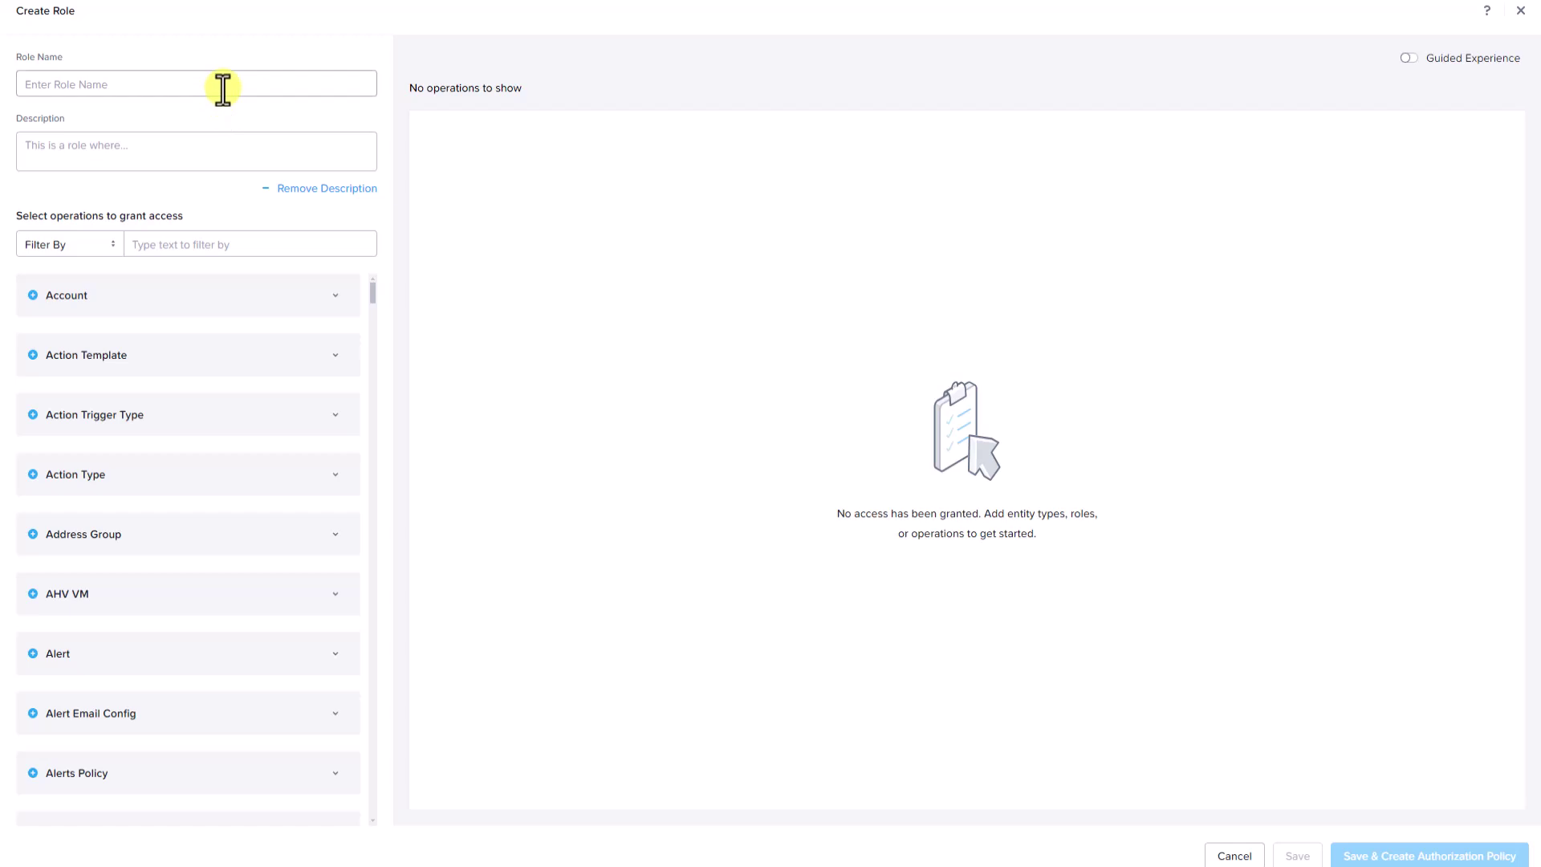
left_click(223, 88)
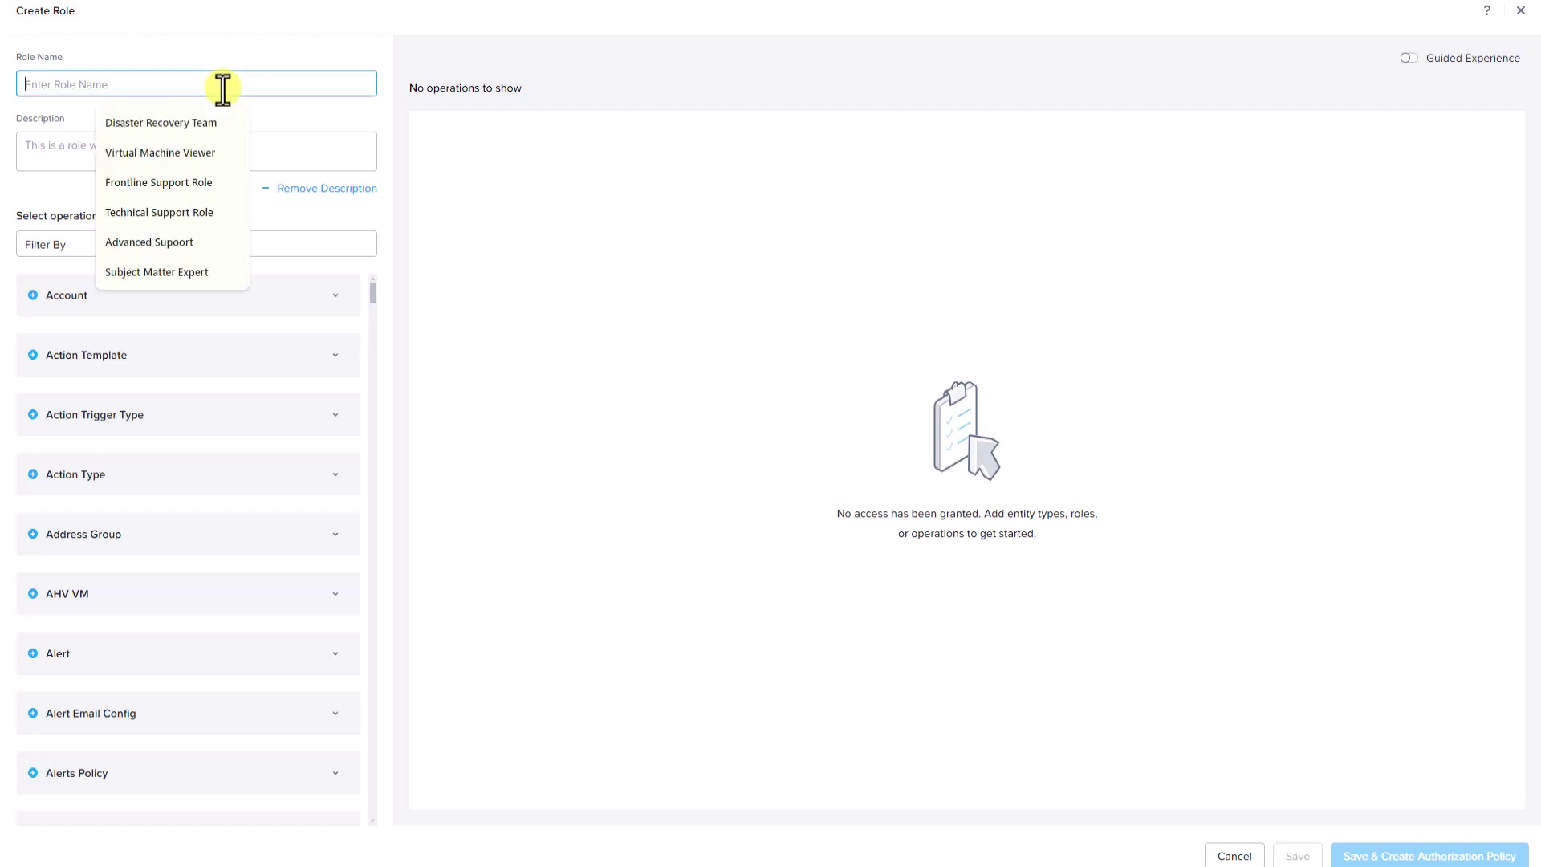
type("NGT Tools Team")
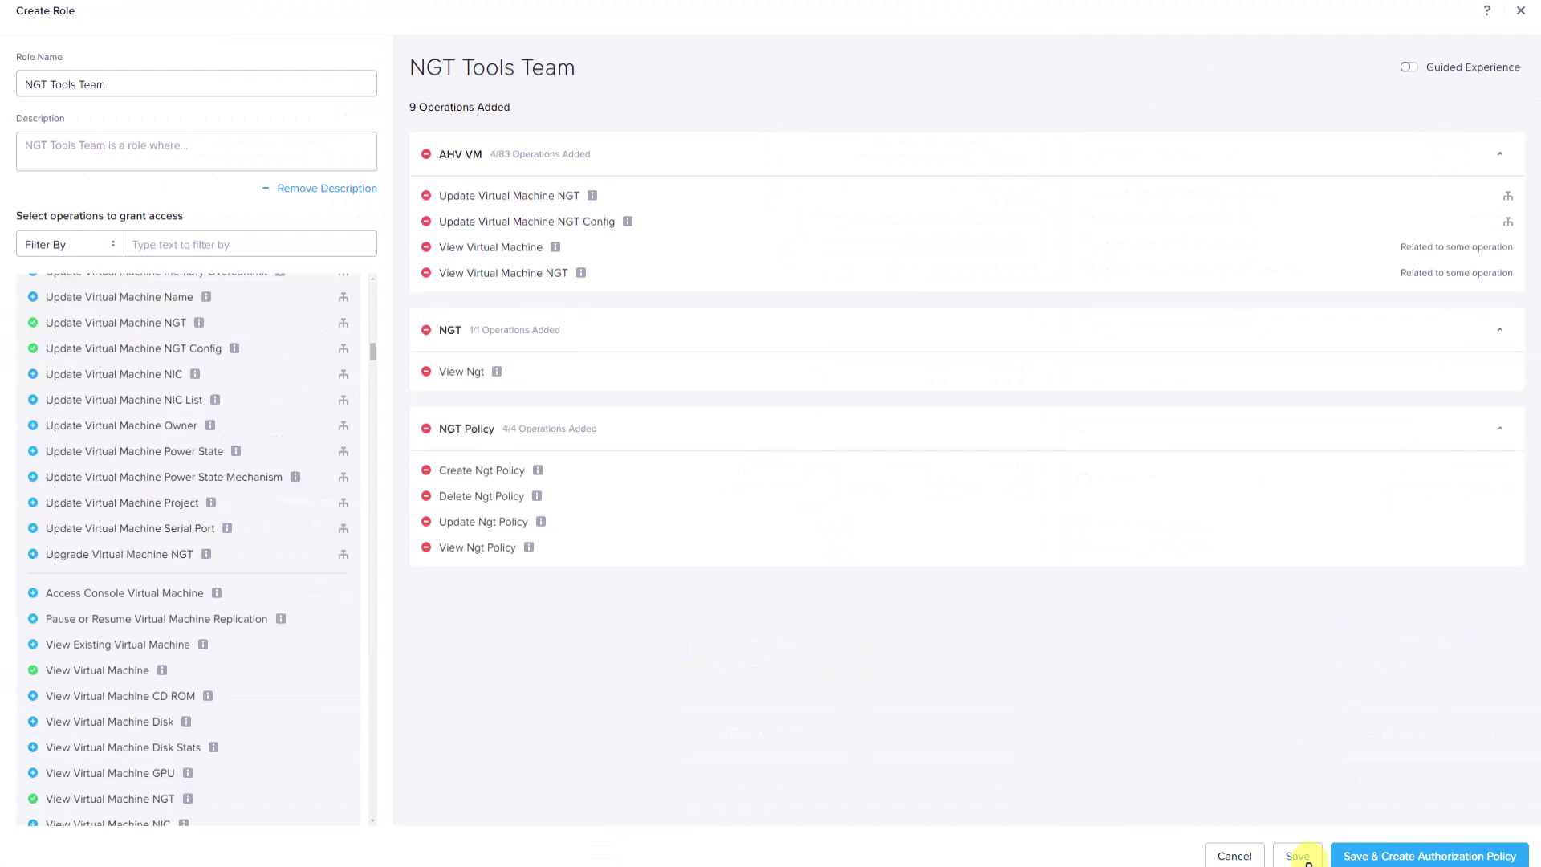
left_click(1297, 856)
left_click(493, 81)
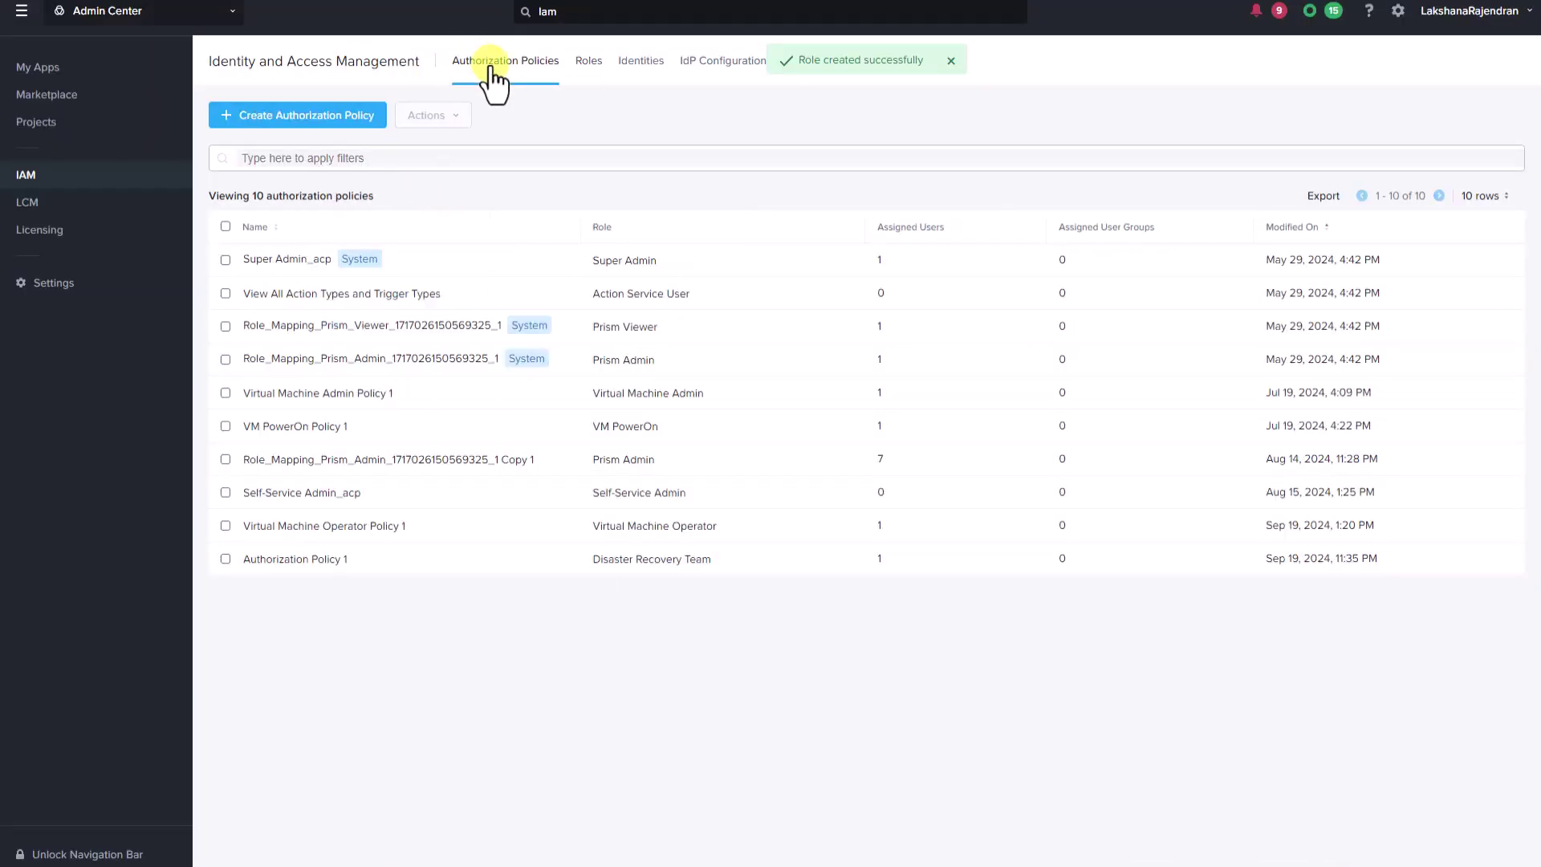
- Create Authorization Policy 2 giving the local user the NGT Tools Team role with Configure access scope
left_click(363, 116)
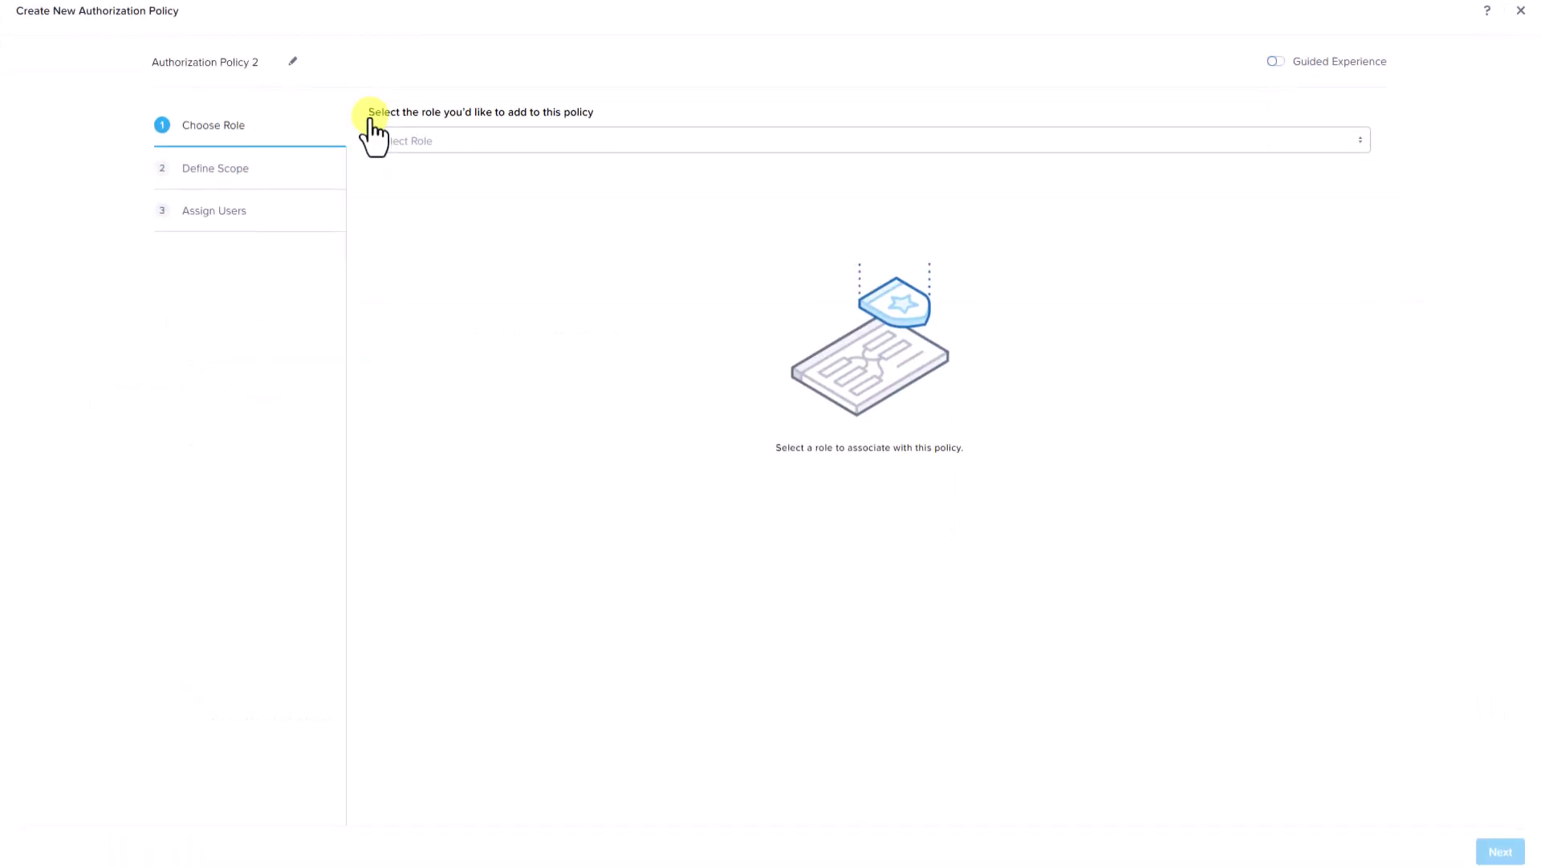
left_click(385, 207)
type("NGT")
left_click(470, 239)
left_click(1500, 851)
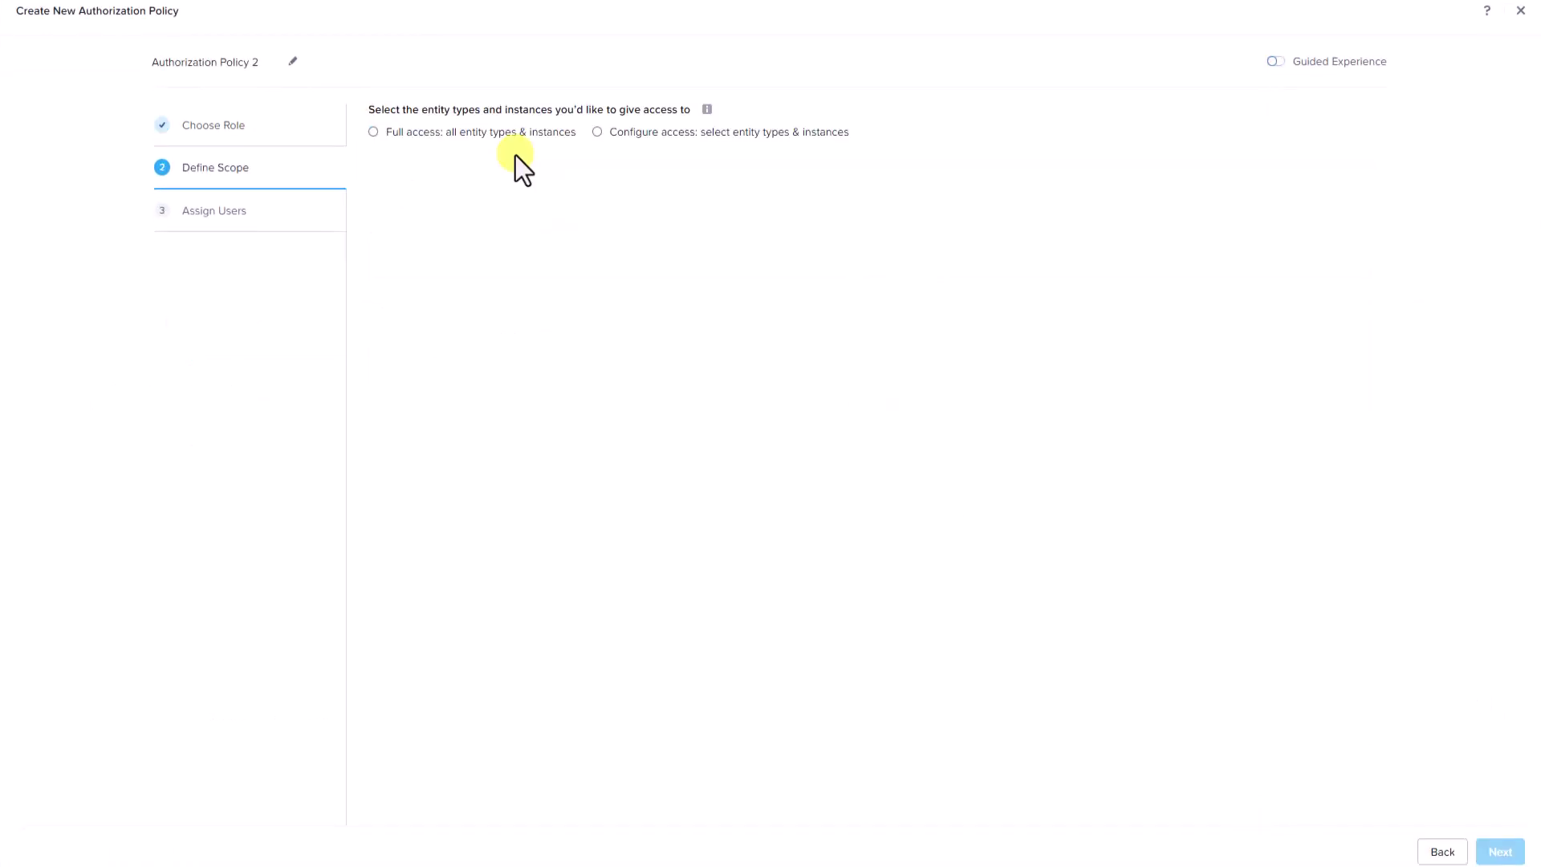
left_click(597, 133)
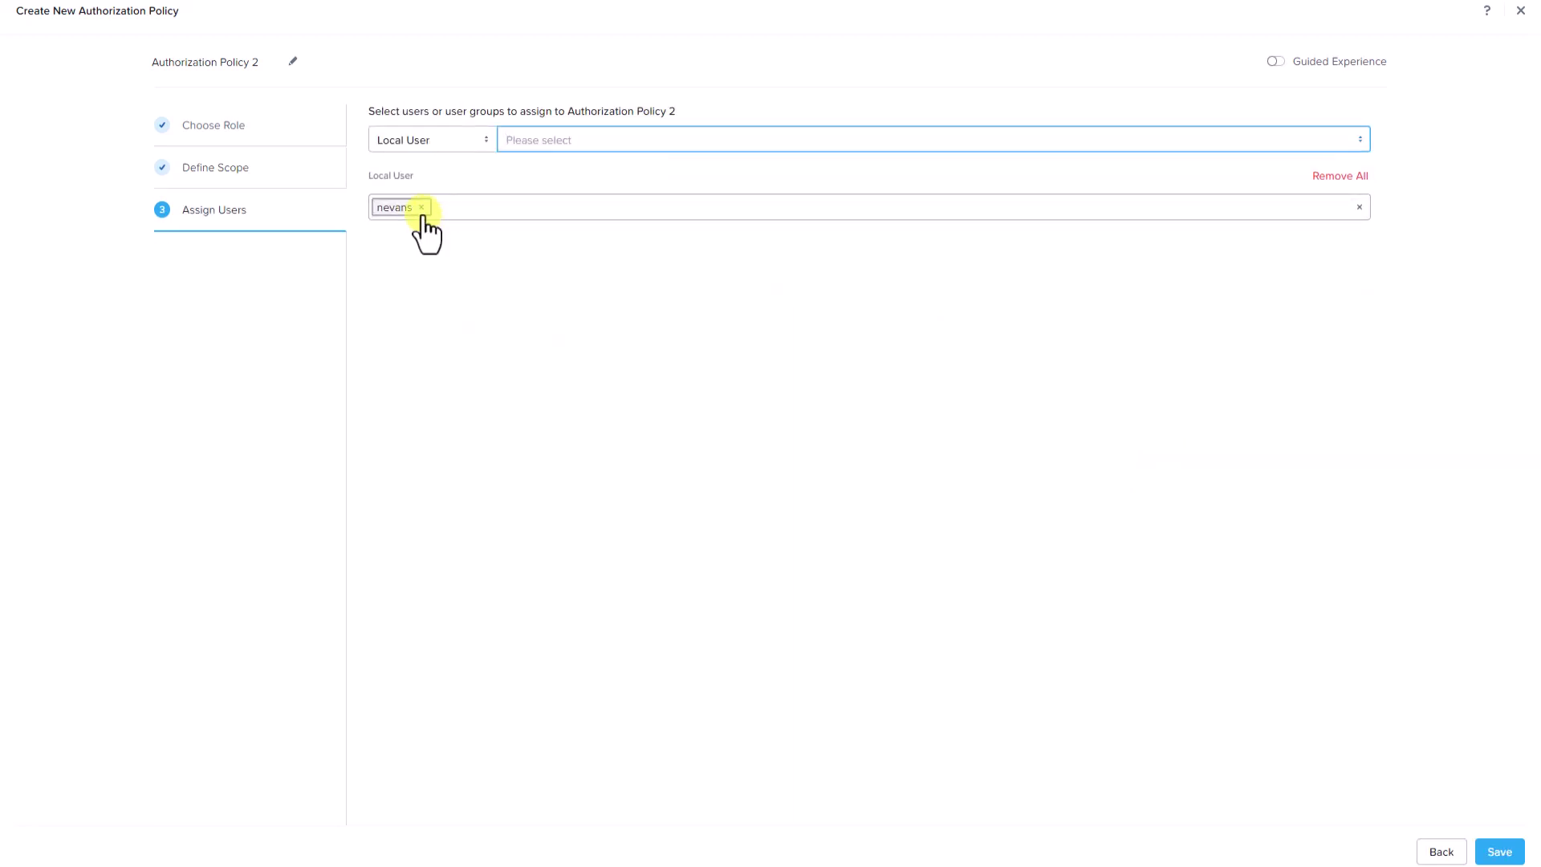
left_click(1498, 852)
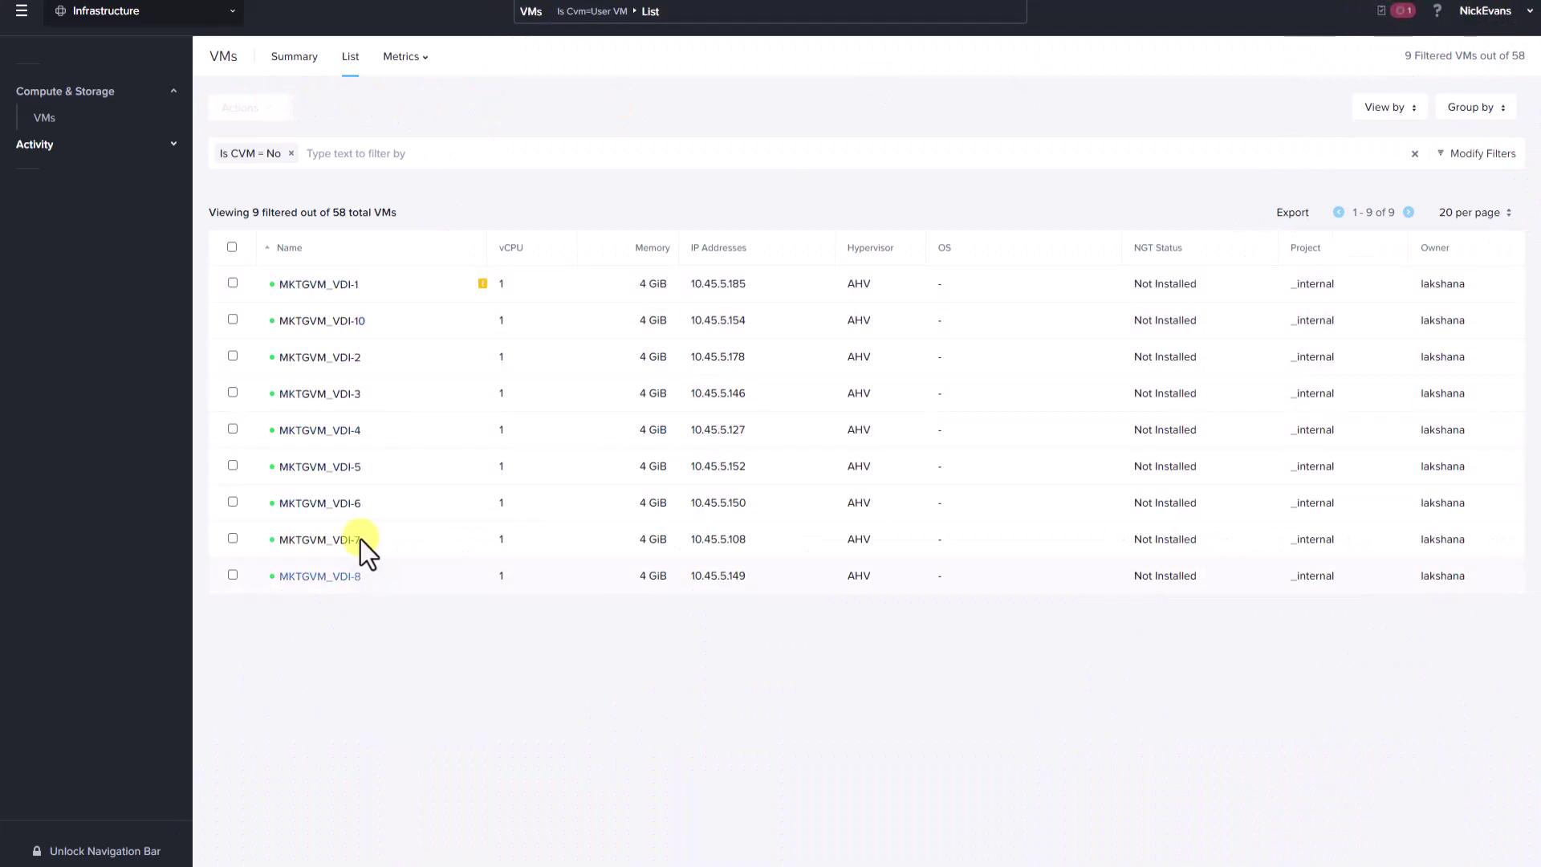
- Launch the NGT installation on VM MKTGVM_VDI-10, confirming through the credentials step
left_click(233, 320)
left_click(245, 108)
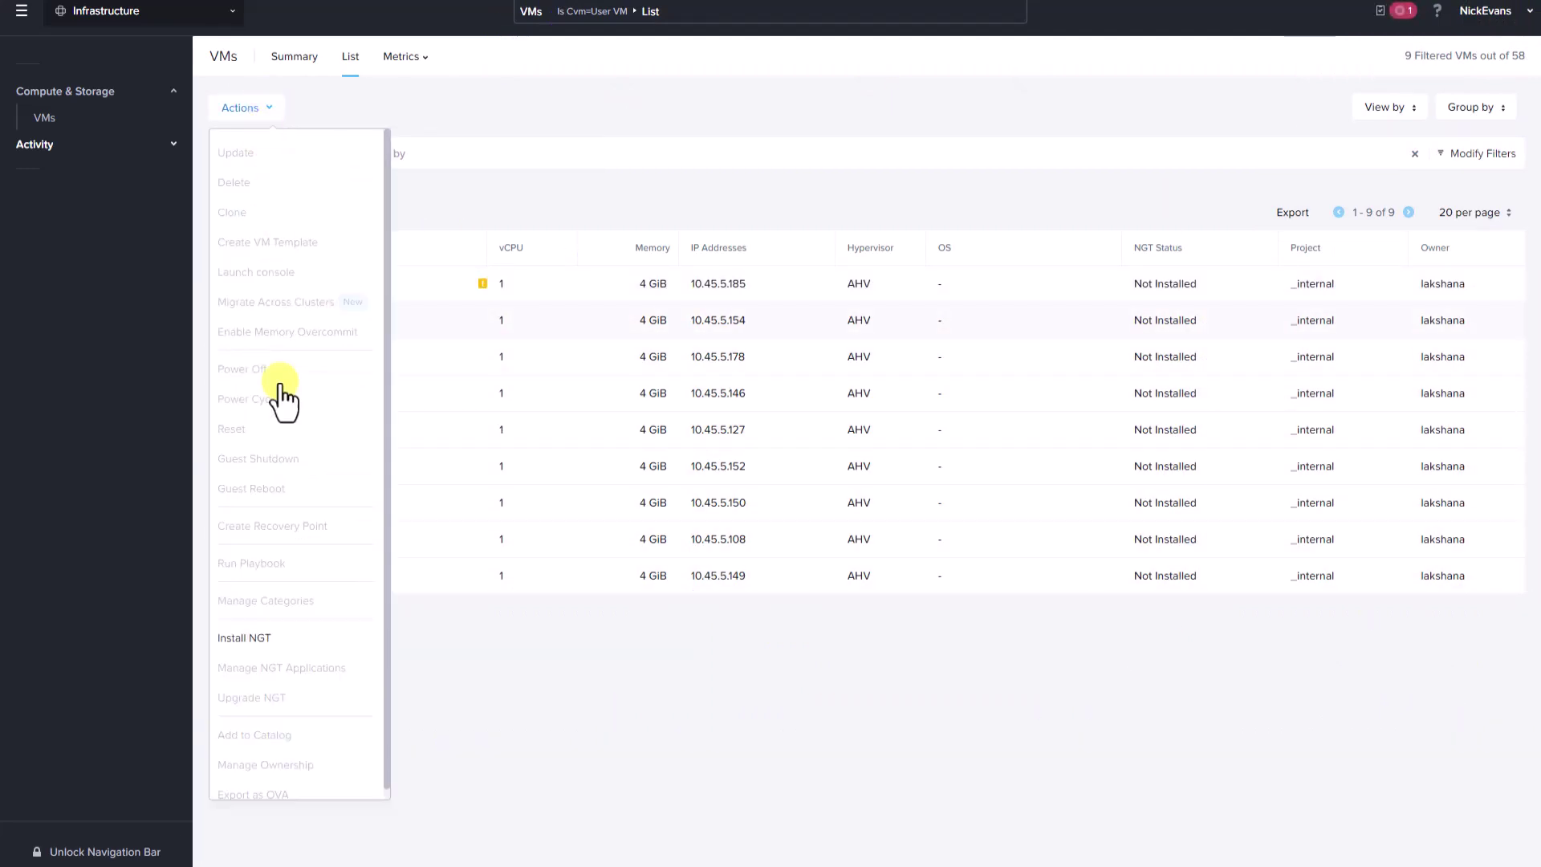
left_click(245, 638)
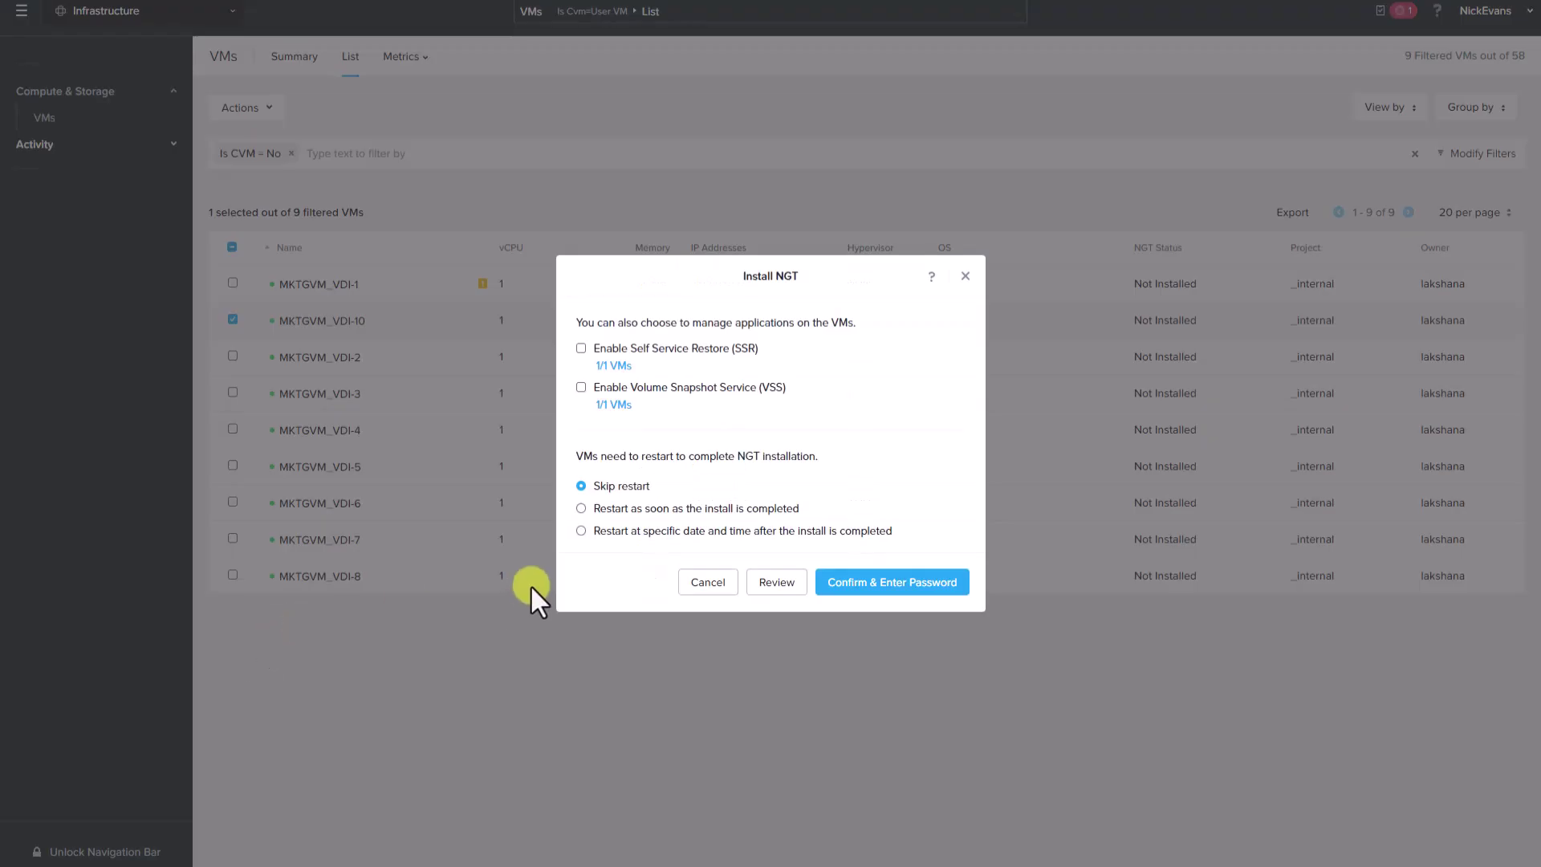
left_click(947, 583)
left_click(944, 624)
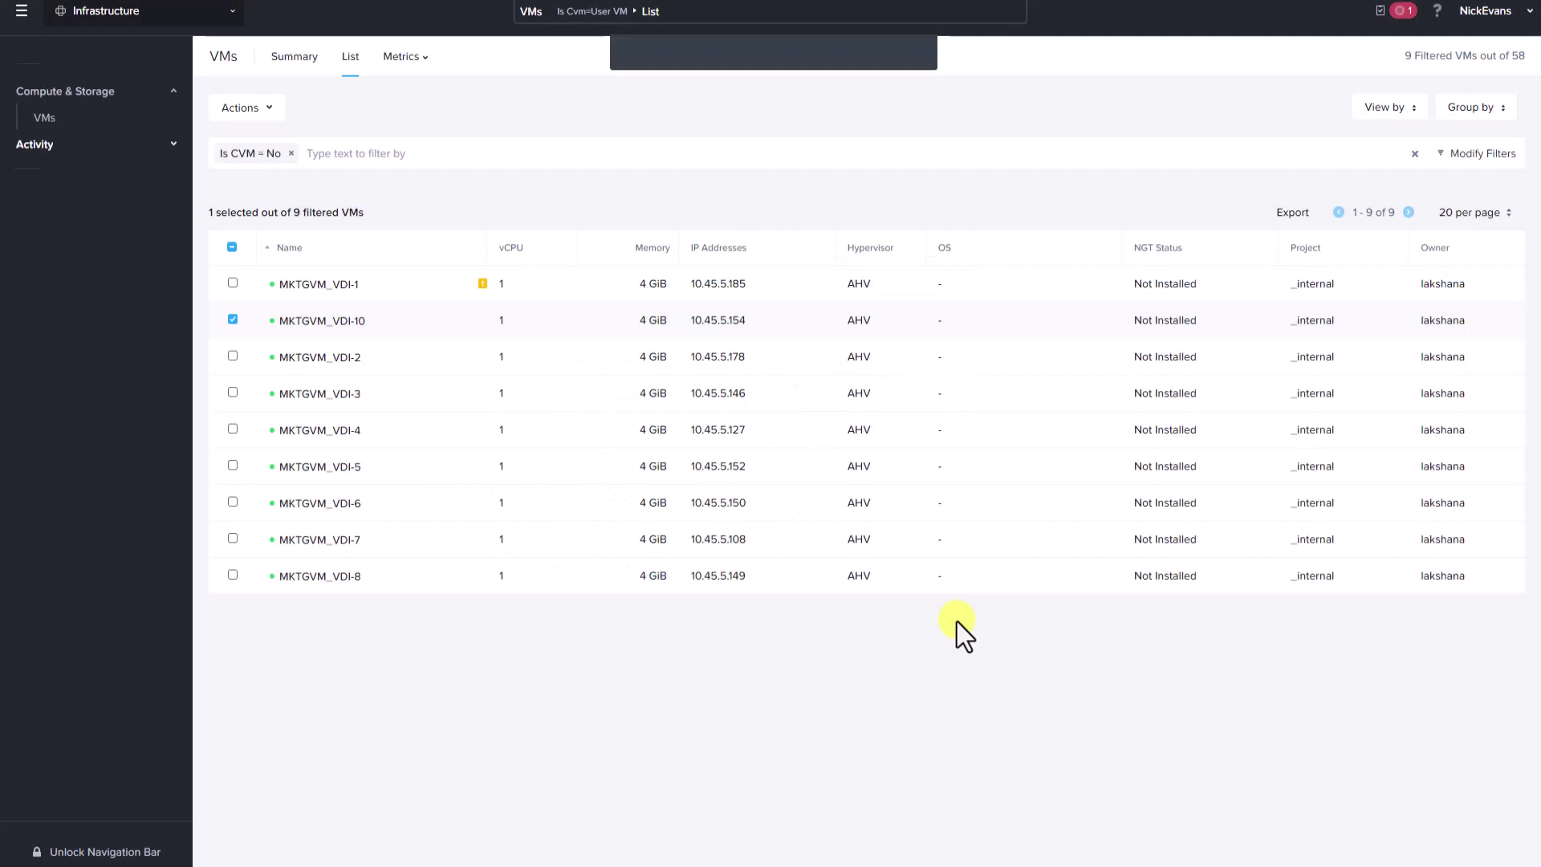